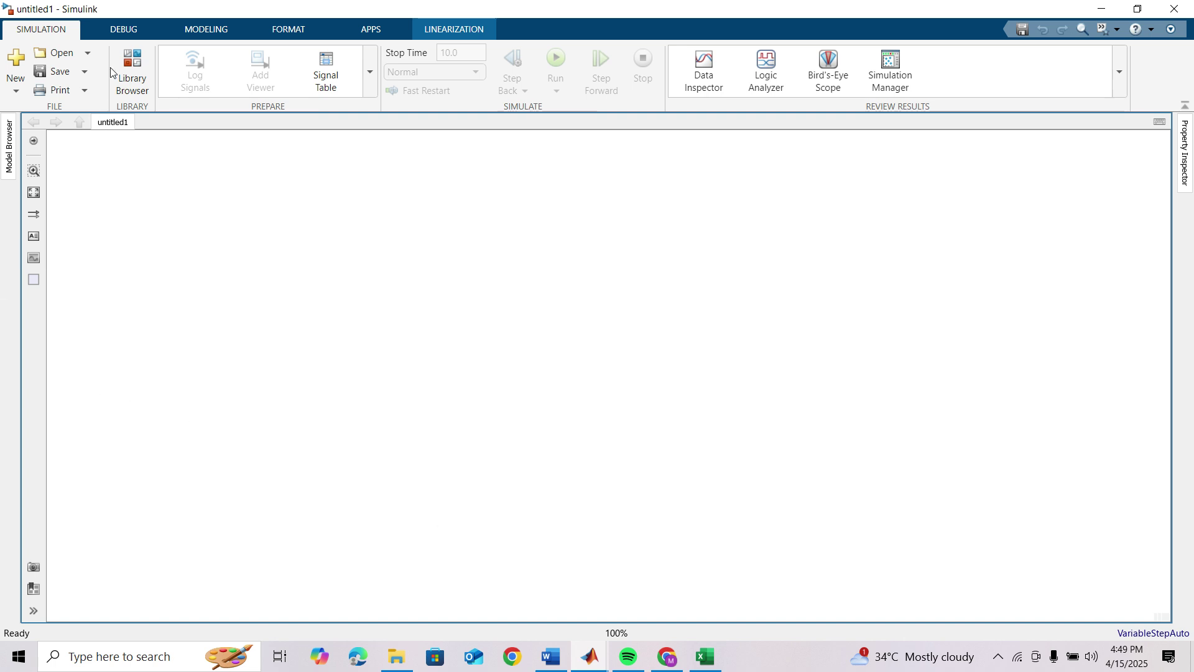
# - Open the Library Browser in its own window and select Power Electronics' Full-Bridge Converter
pyautogui.click(130, 73)
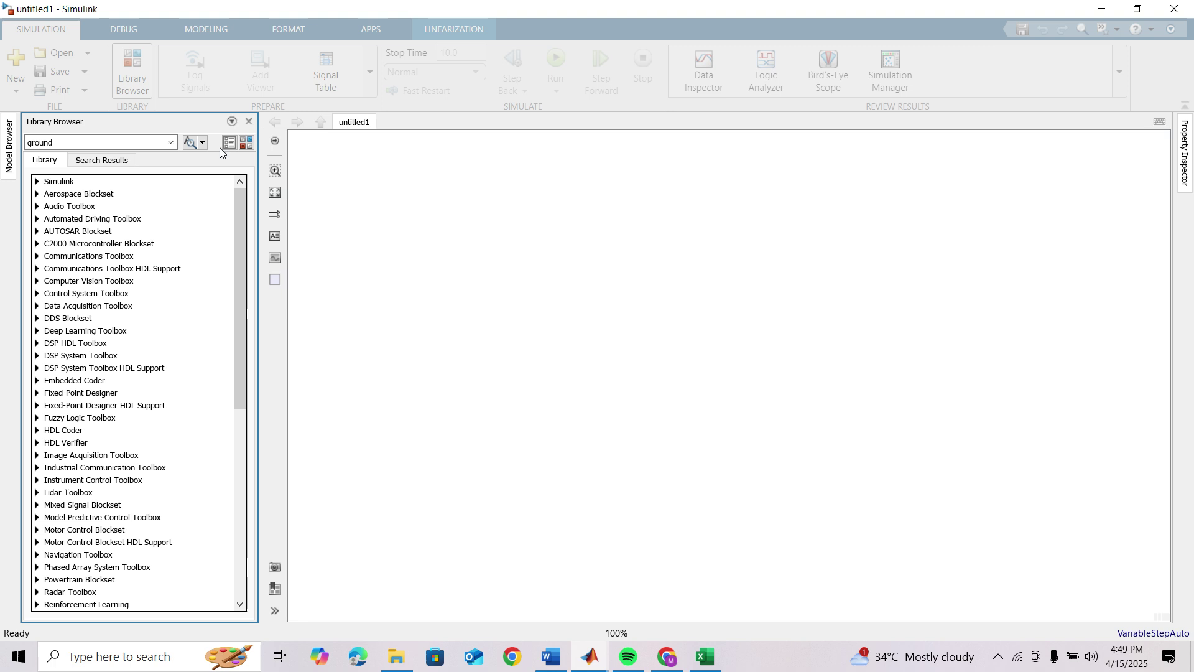
pyautogui.click(247, 144)
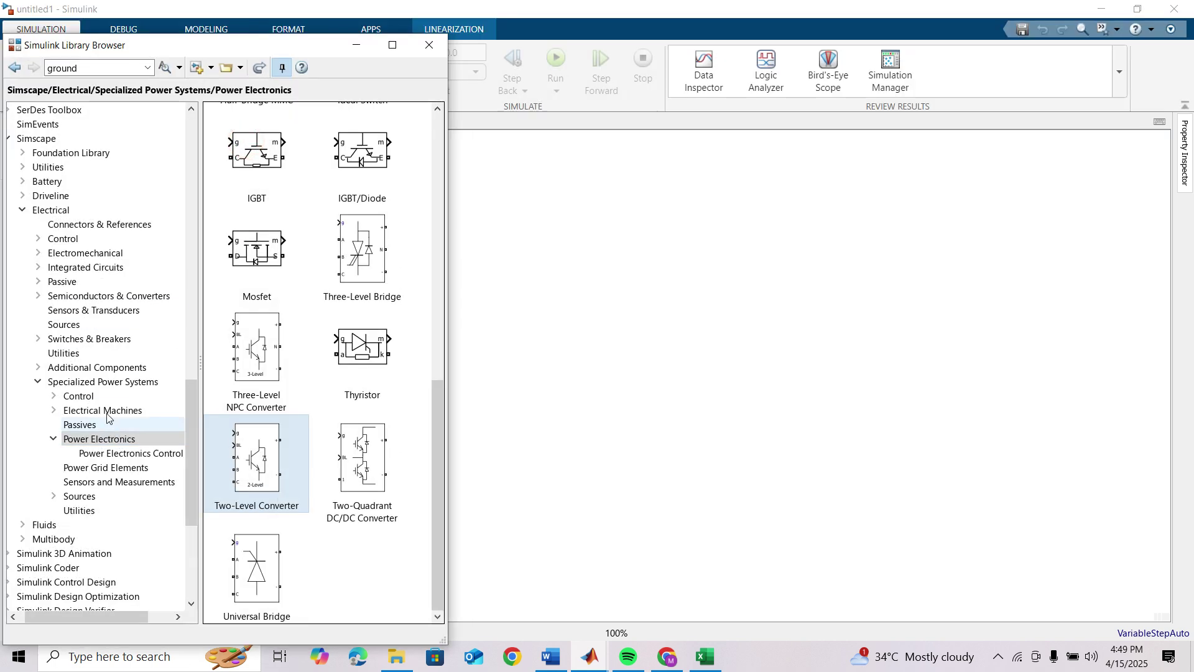
pyautogui.scroll(3, 372, 382)
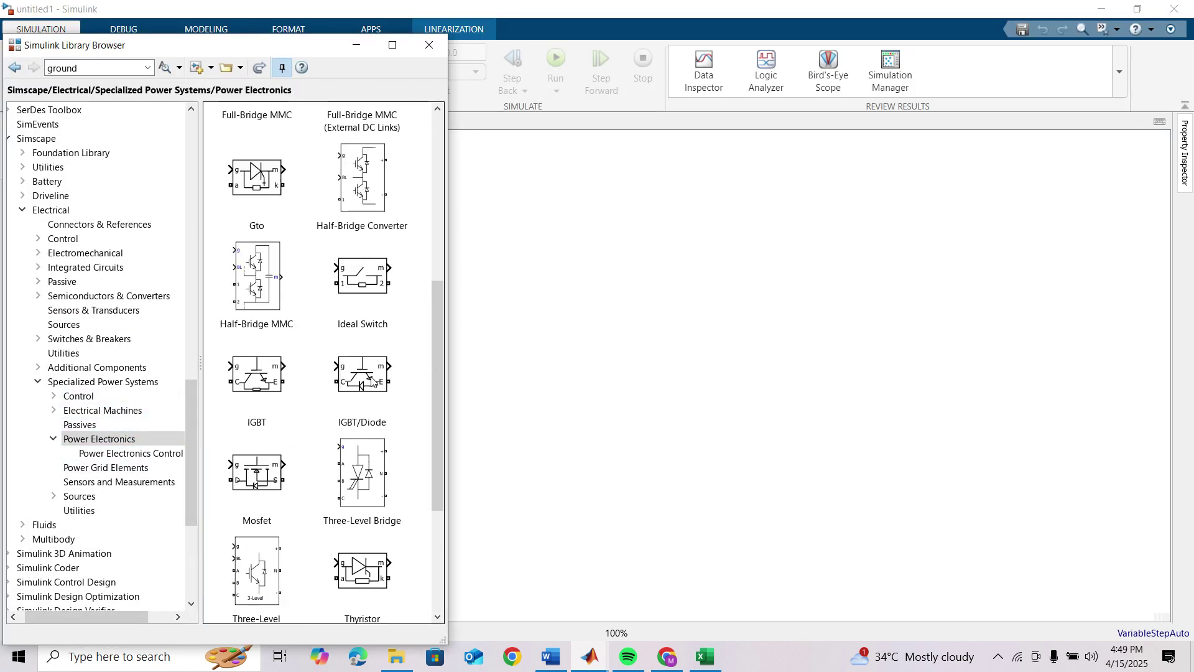
pyautogui.scroll(3, 372, 382)
pyautogui.scroll(2, 372, 382)
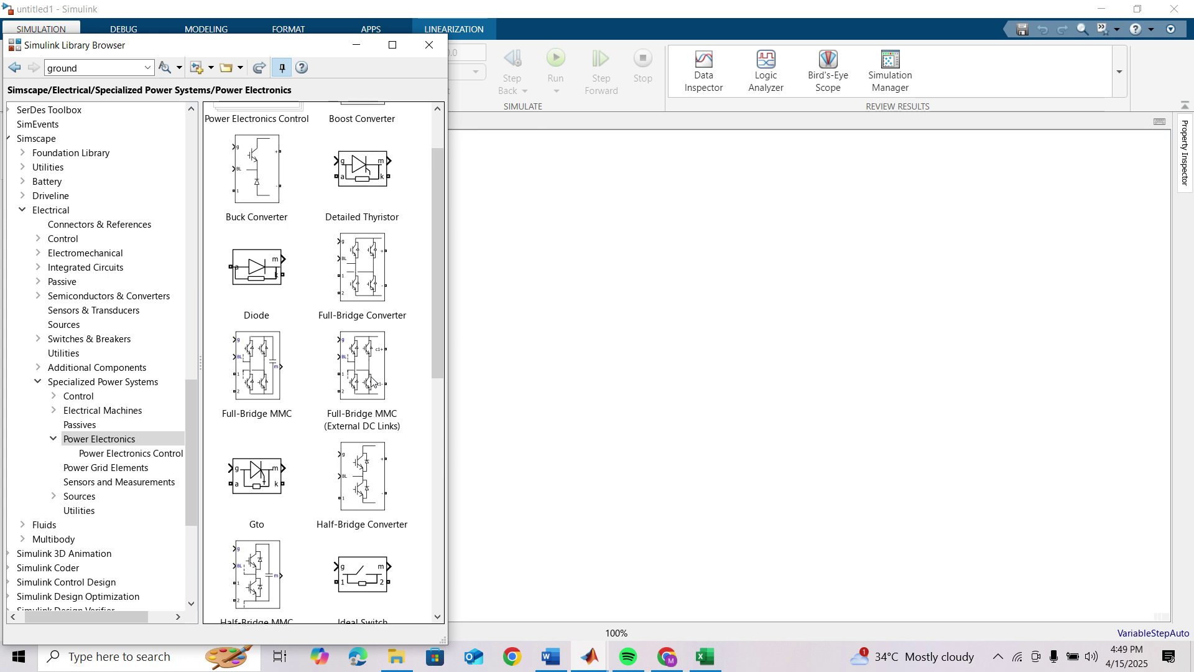
pyautogui.click(361, 270)
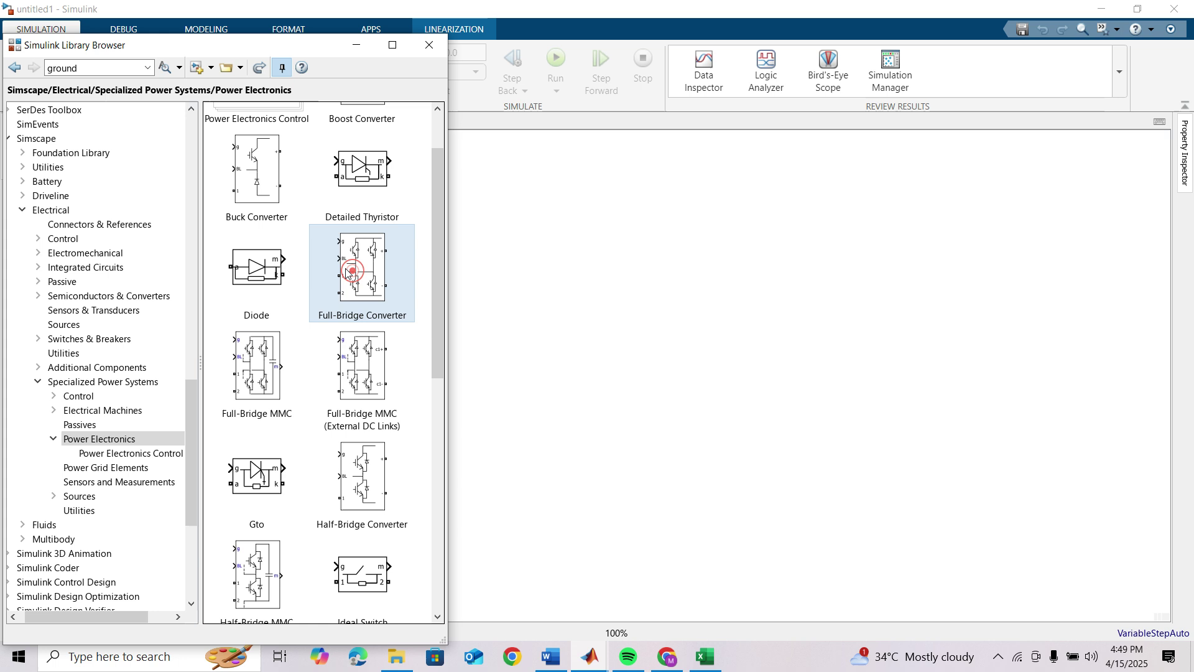
# - Place a Full-Bridge Converter block on the empty model canvas and select it
pyautogui.moveTo(354, 273); pyautogui.dragTo(896, 358)
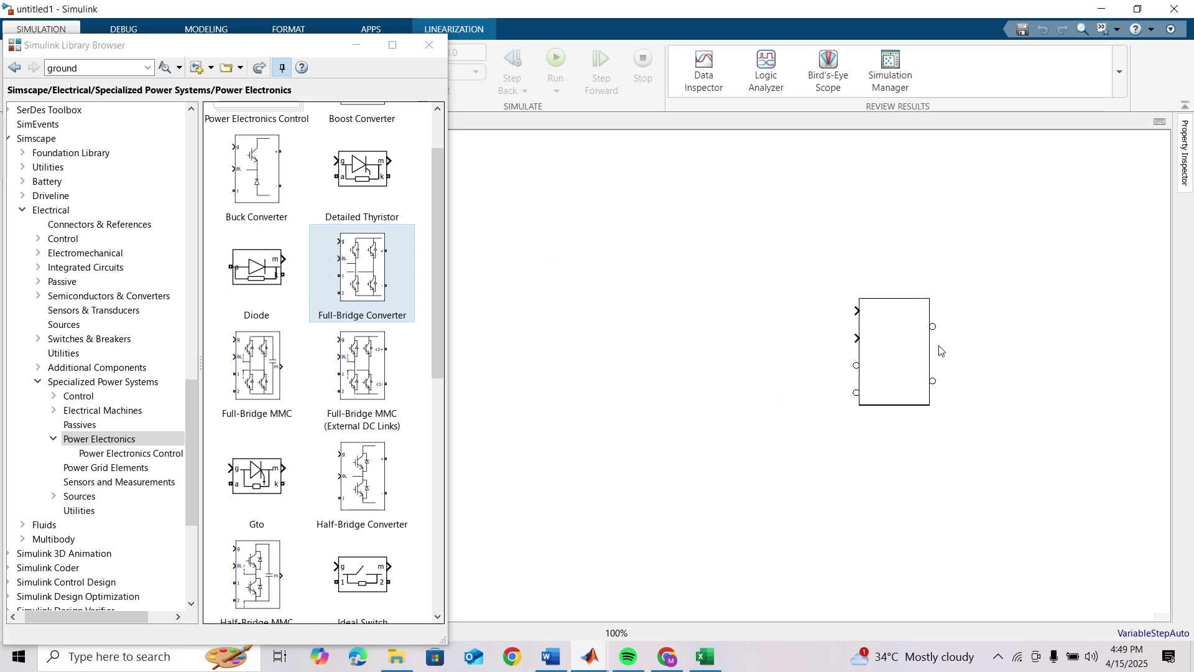
pyautogui.click(881, 352)
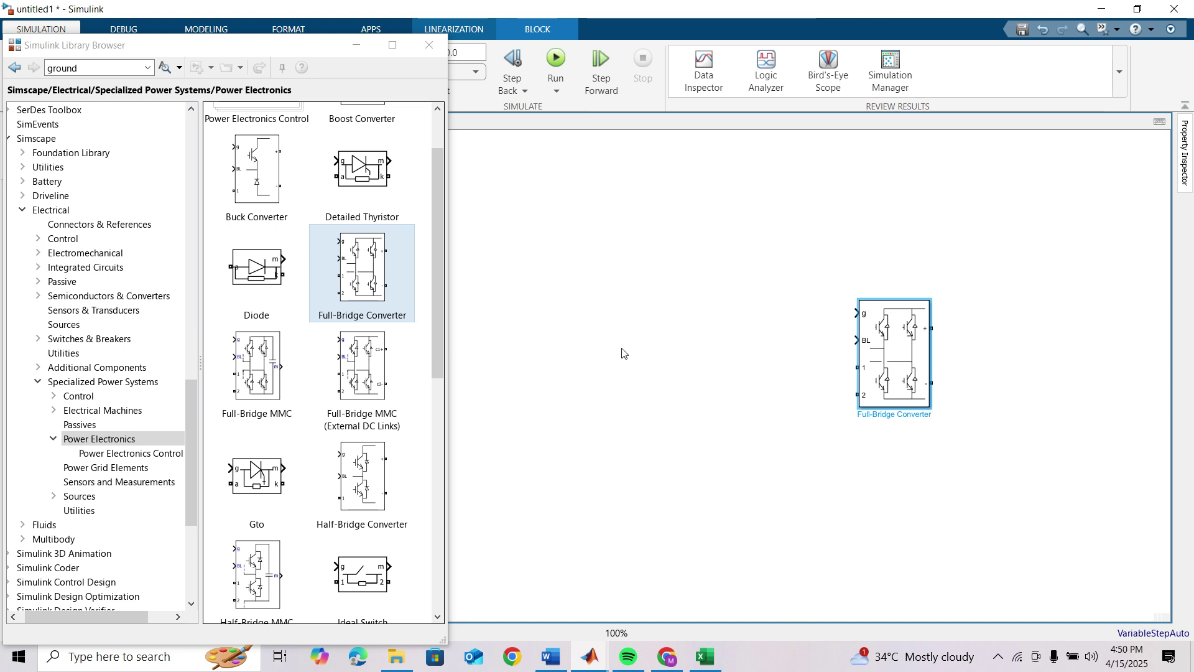
# - Add a DC Voltage Source across the converter's + and − terminals with 3 V amplitude
pyautogui.click(80, 496)
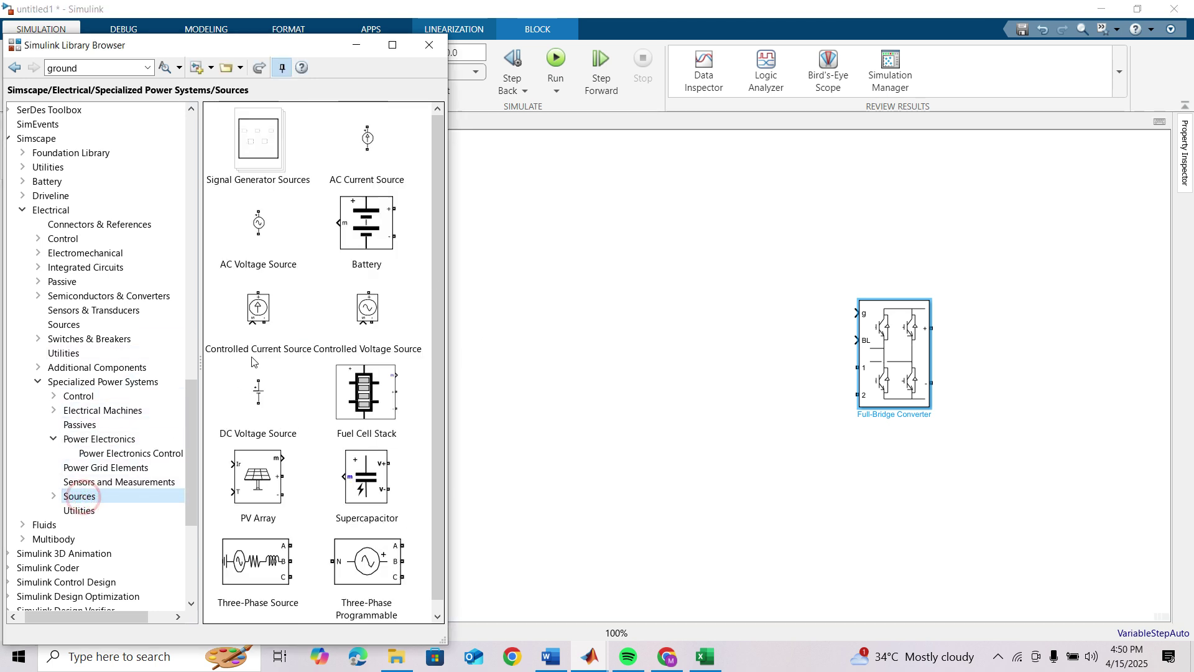
pyautogui.moveTo(258, 392); pyautogui.dragTo(983, 363)
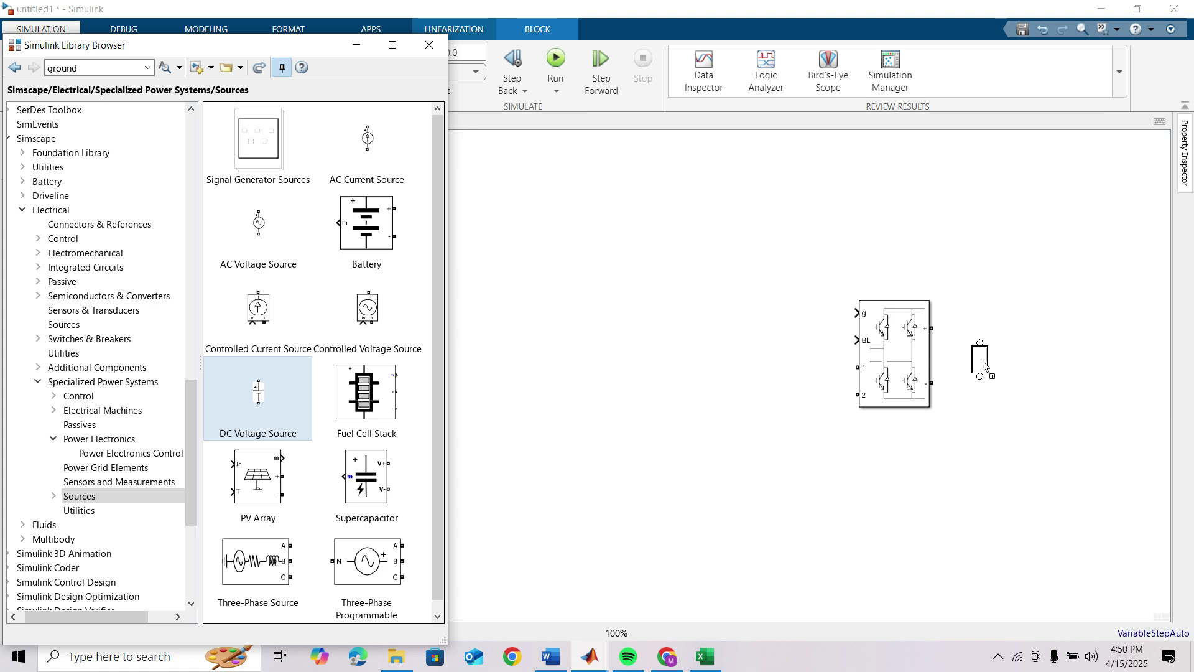
pyautogui.click(979, 345)
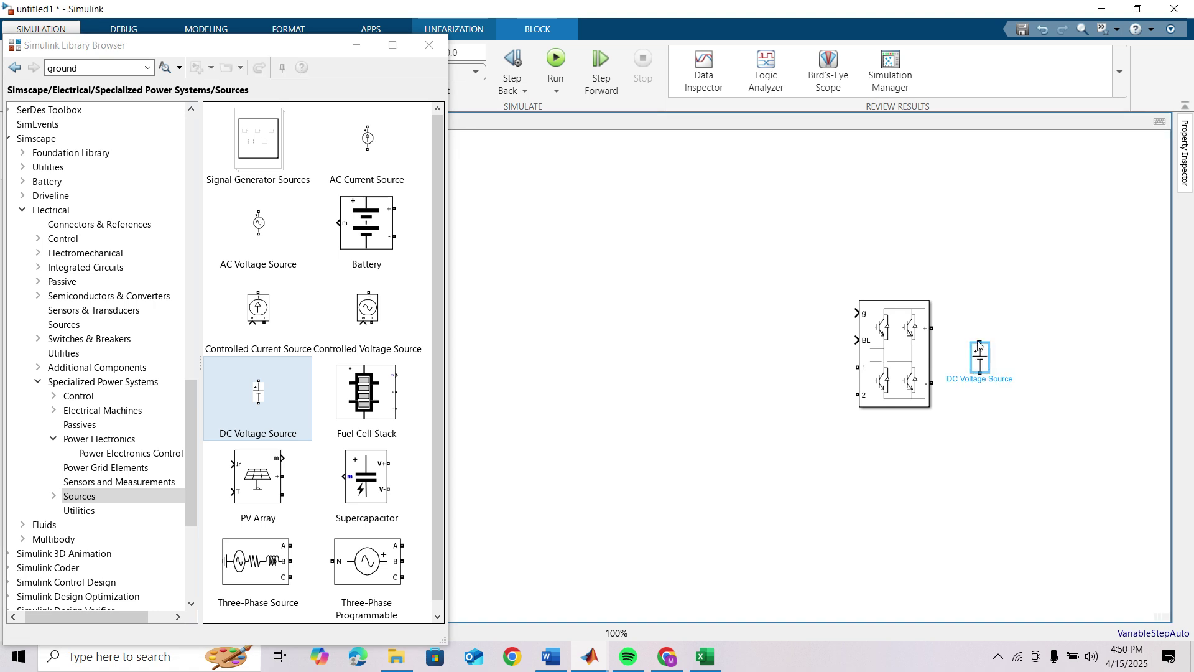
pyautogui.moveTo(981, 337); pyautogui.dragTo(931, 328)
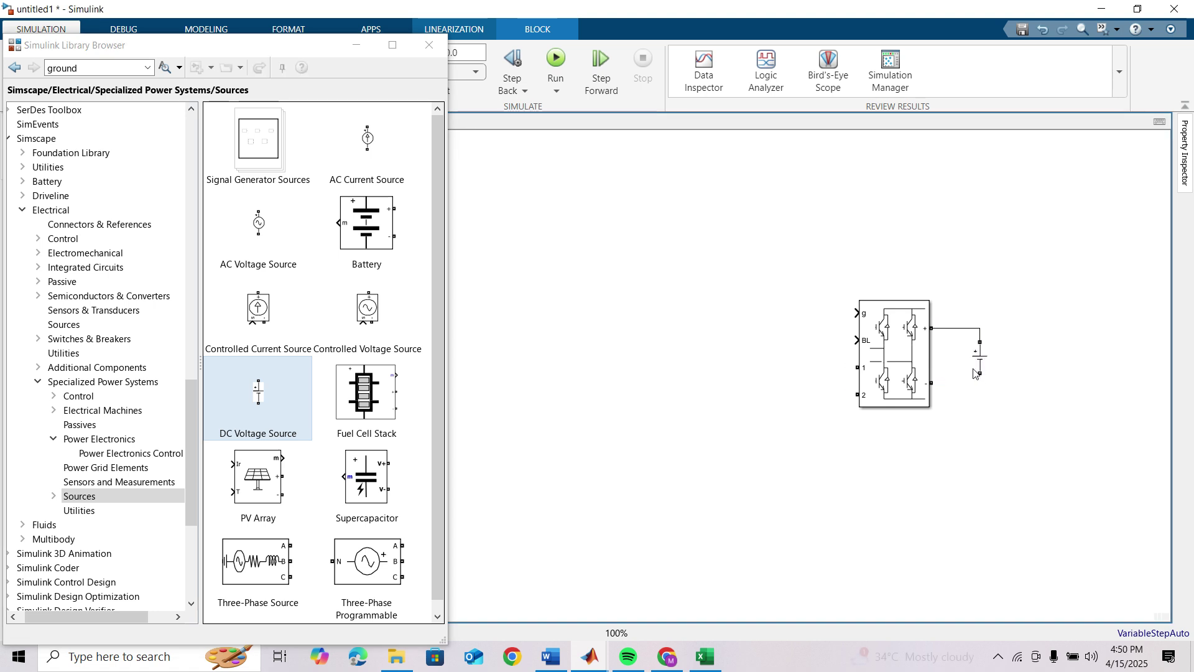
pyautogui.moveTo(981, 373); pyautogui.dragTo(941, 383)
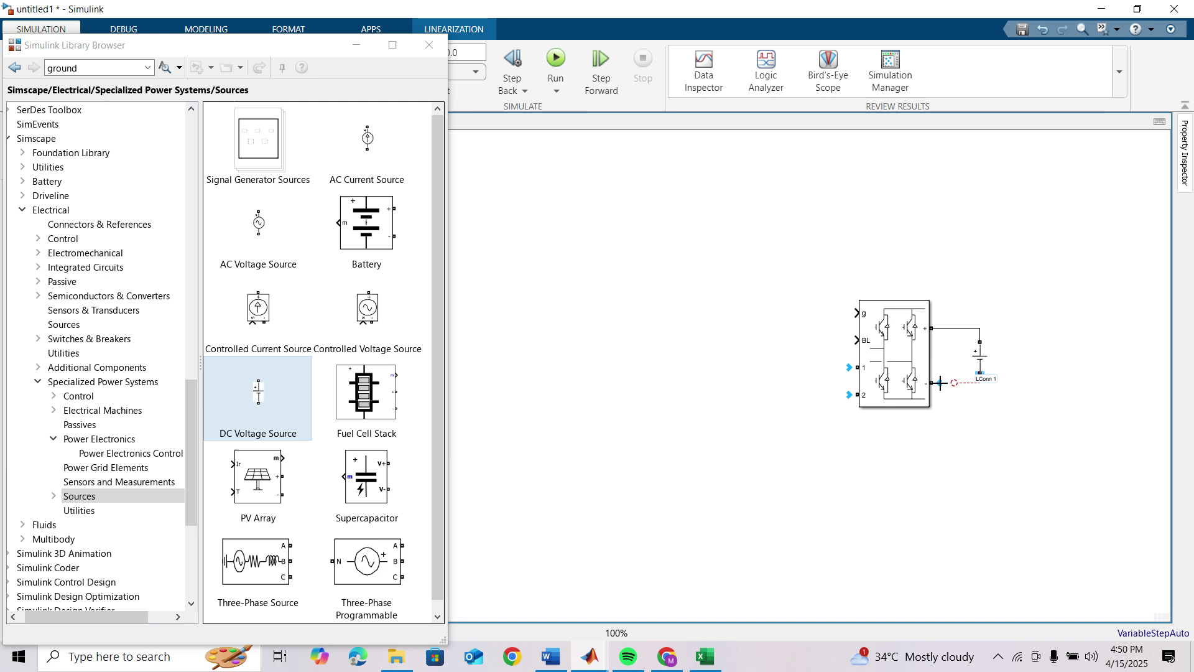
pyautogui.doubleClick(980, 359)
pyautogui.write('300')
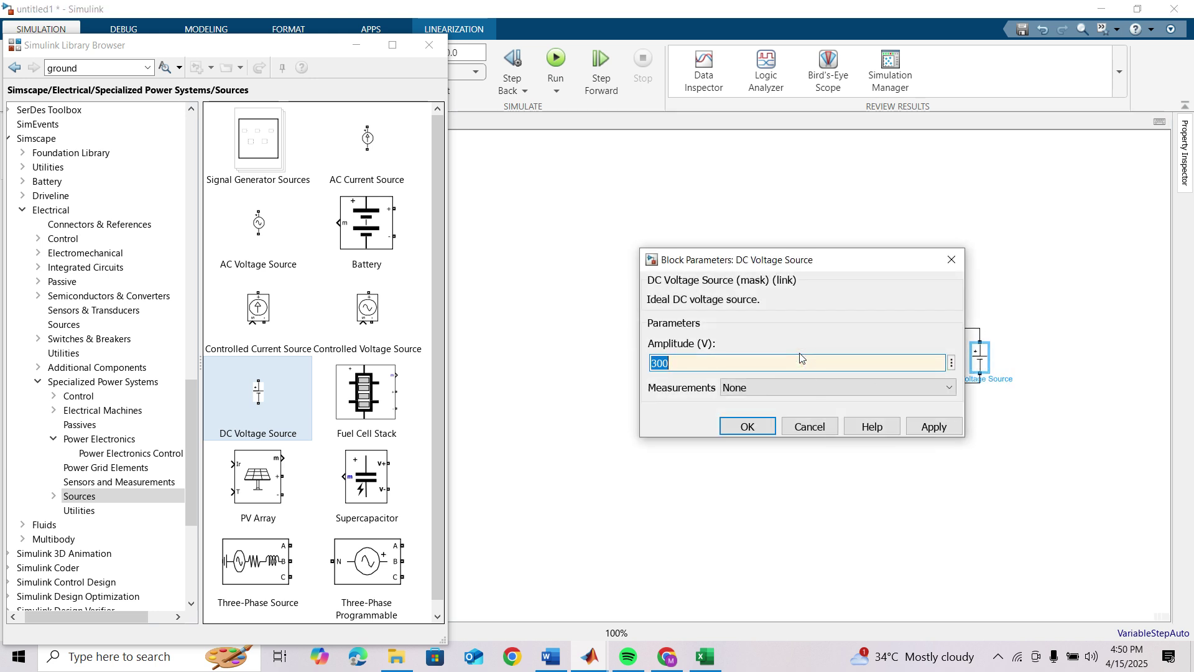
pyautogui.press('Return')
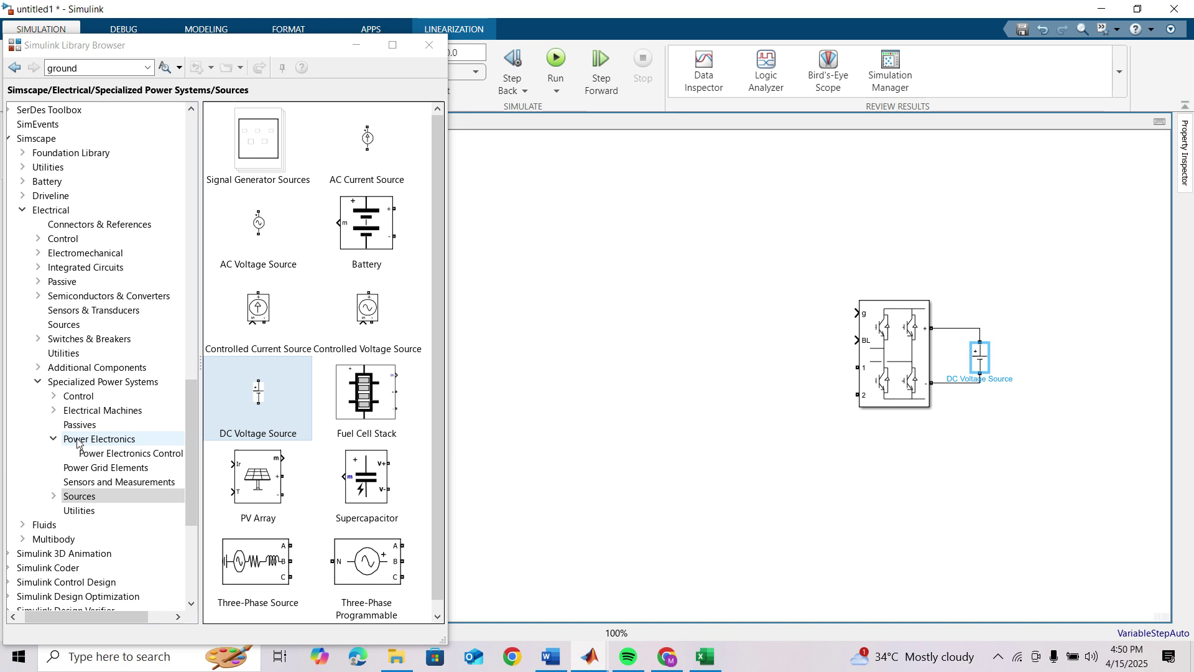
# - Add a powergui block near the top right of the model
pyautogui.click(103, 382)
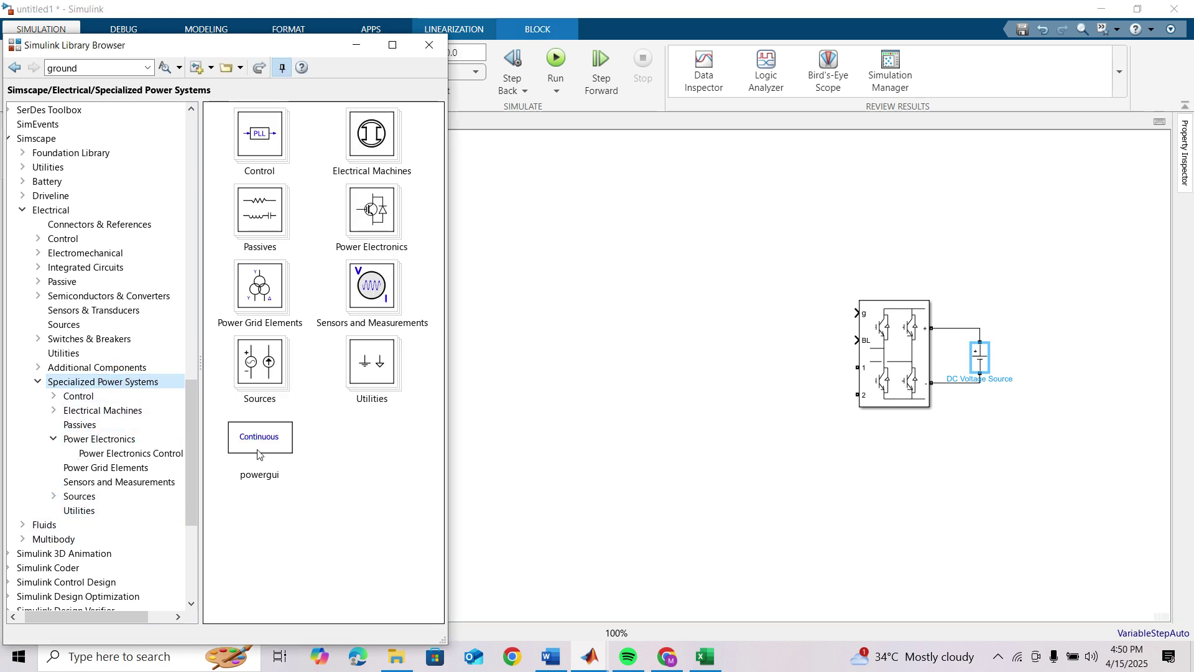
pyautogui.moveTo(260, 437); pyautogui.dragTo(1066, 161)
pyautogui.click(880, 203)
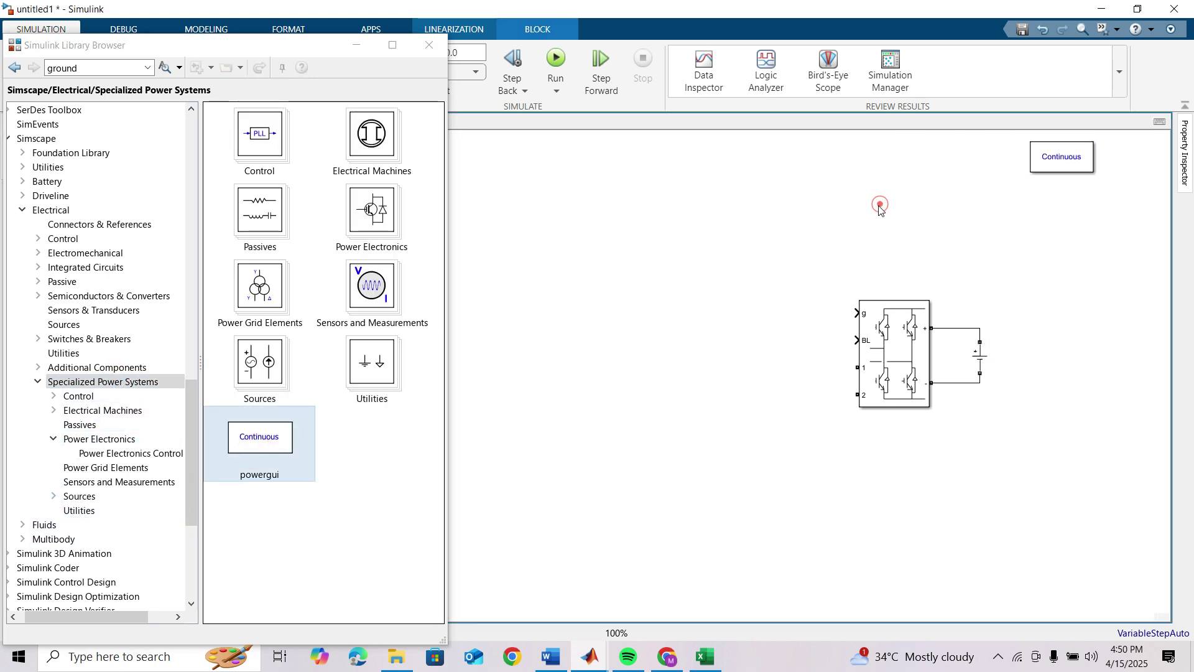
pyautogui.click(83, 426)
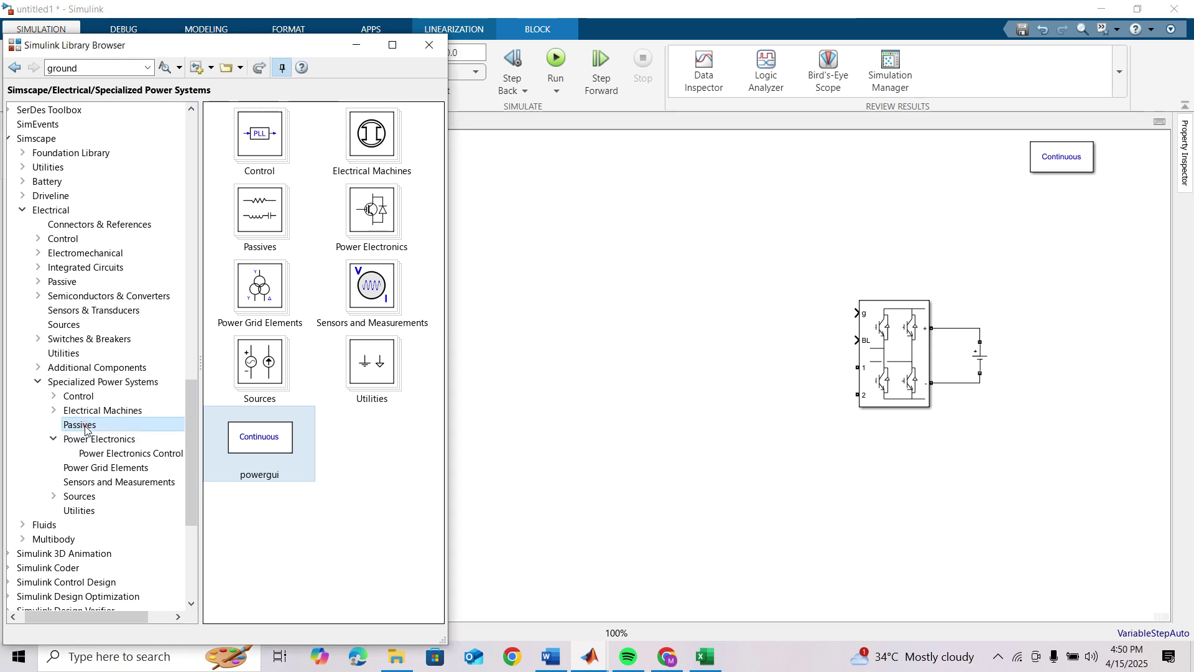
# - Place a Series RLC Branch left of the converter as a 10e-3 H inductor
pyautogui.moveTo(391, 201); pyautogui.dragTo(691, 372)
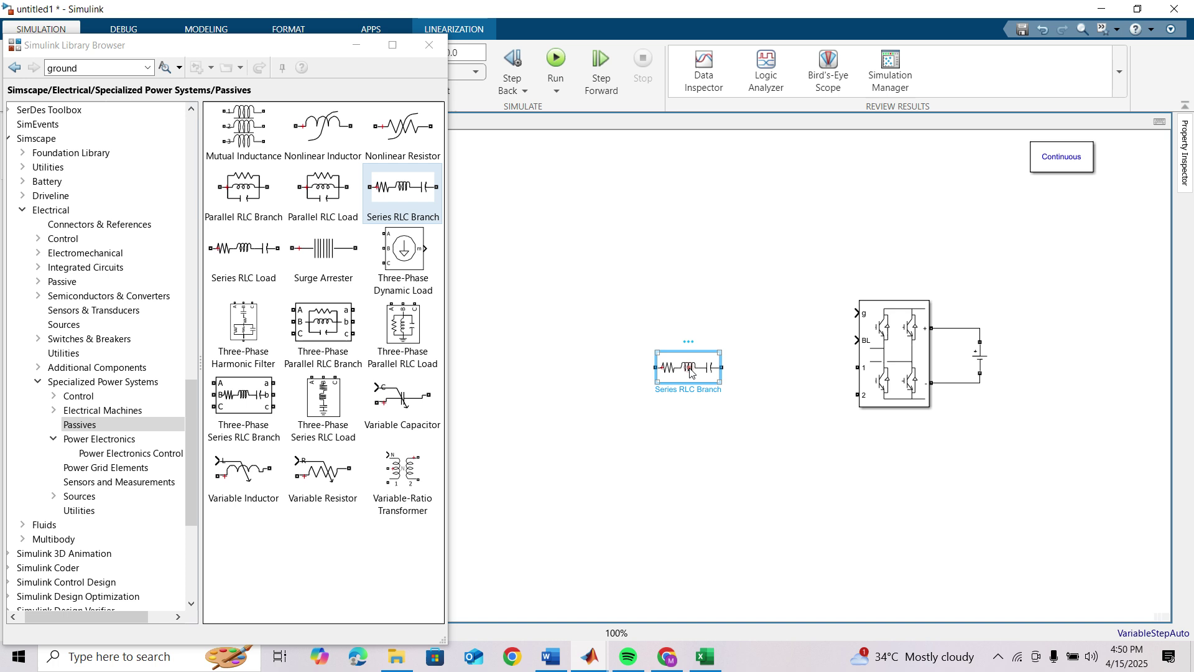
pyautogui.doubleClick(689, 369)
pyautogui.click(830, 293)
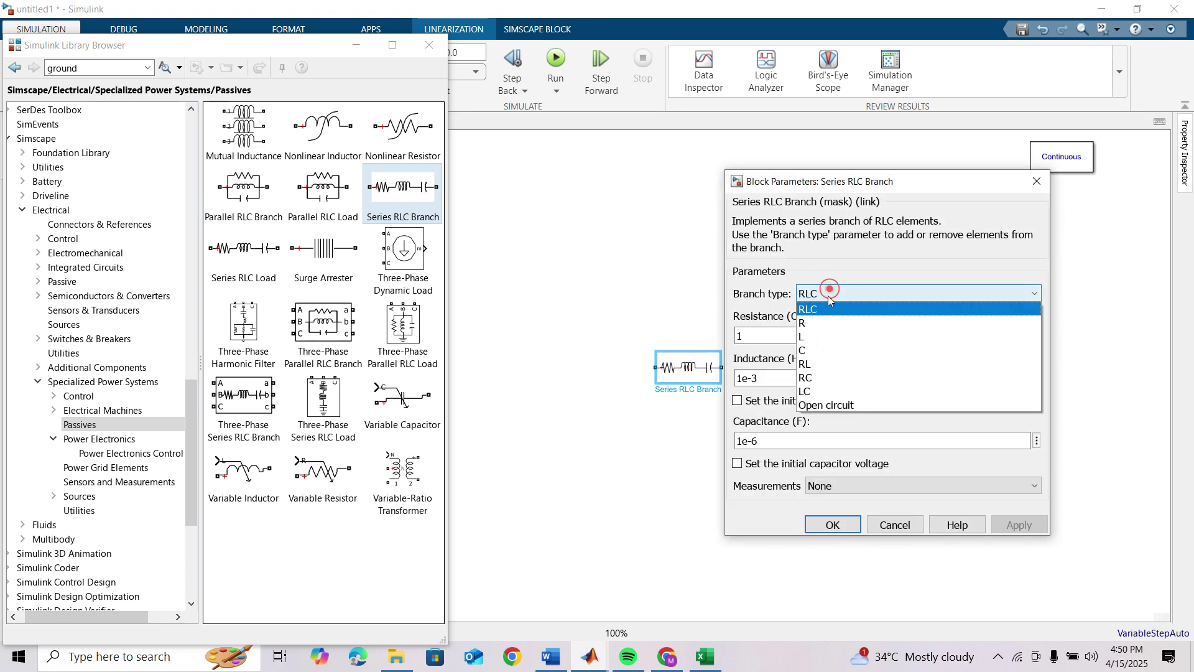
pyautogui.click(806, 337)
pyautogui.doubleClick(758, 335)
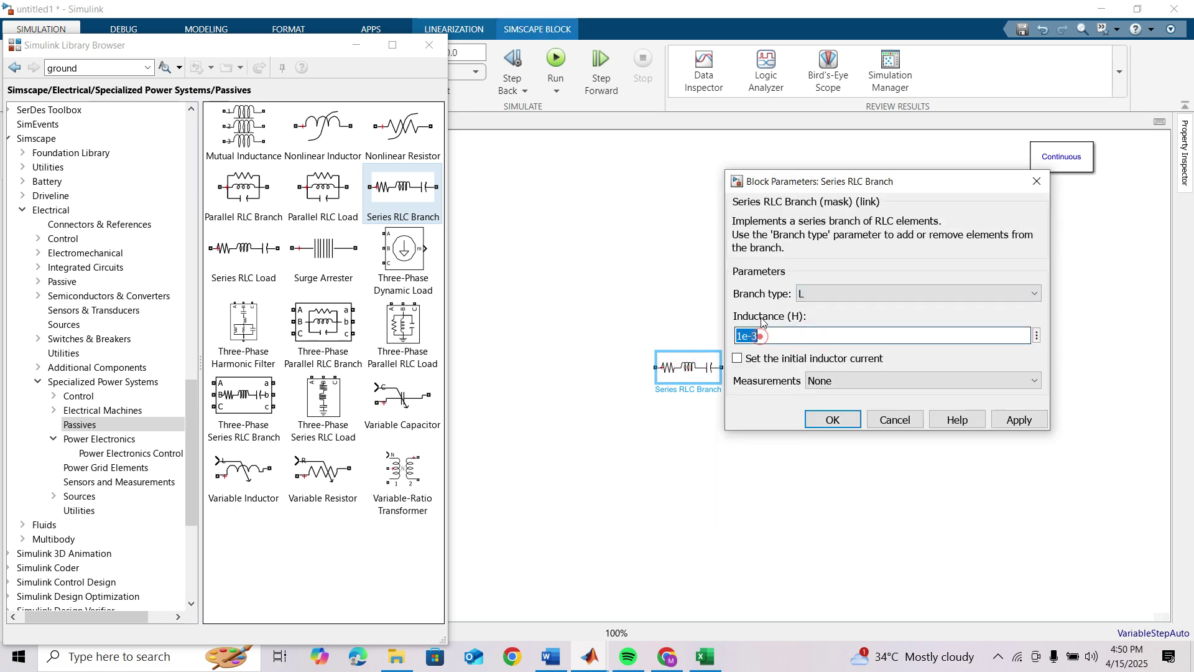
pyautogui.write('10e-')
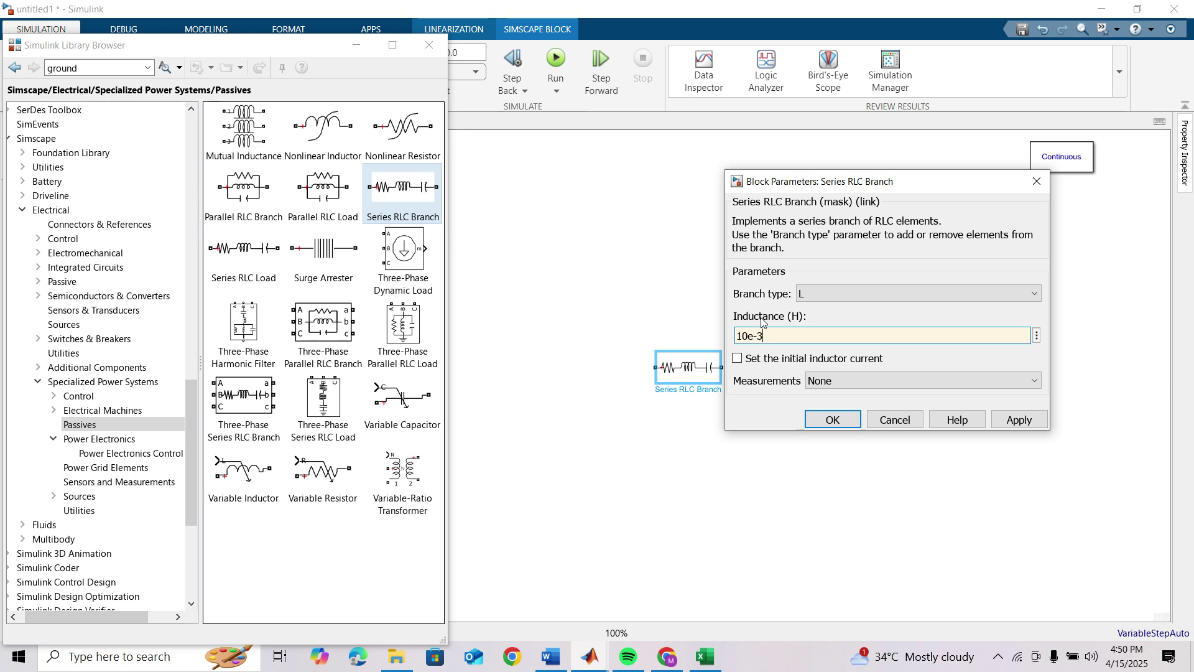
pyautogui.press('Return')
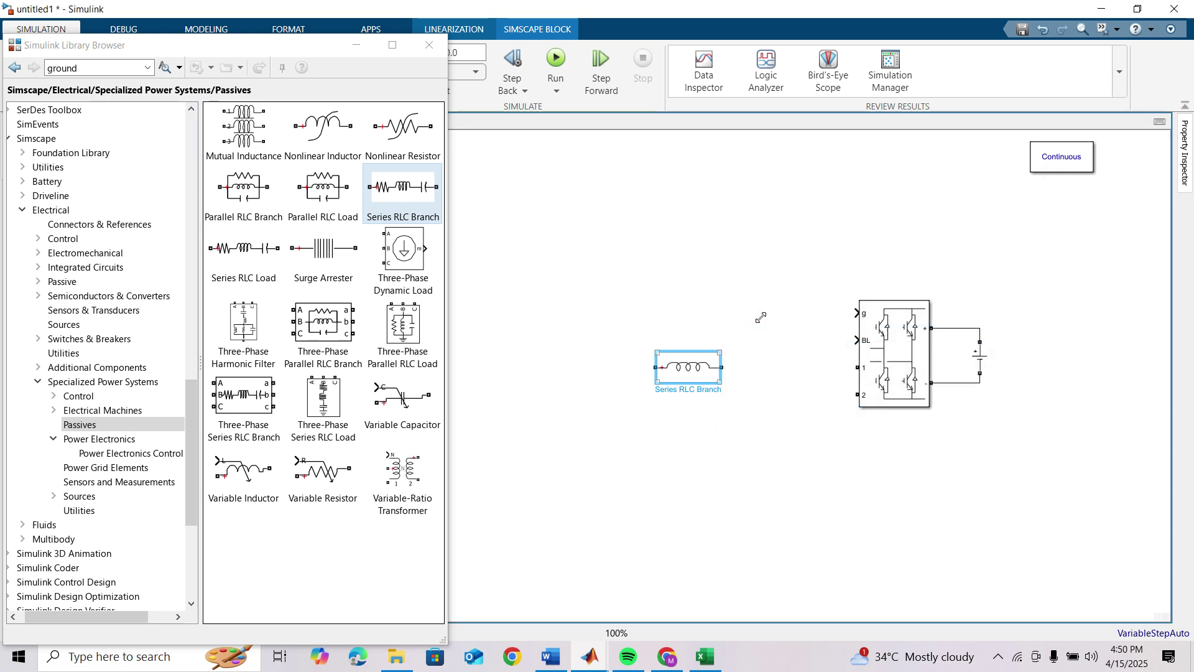
# - Shift the inductor slightly right and wire it to converter port 1
pyautogui.click(718, 424)
pyautogui.moveTo(691, 366); pyautogui.dragTo(708, 366)
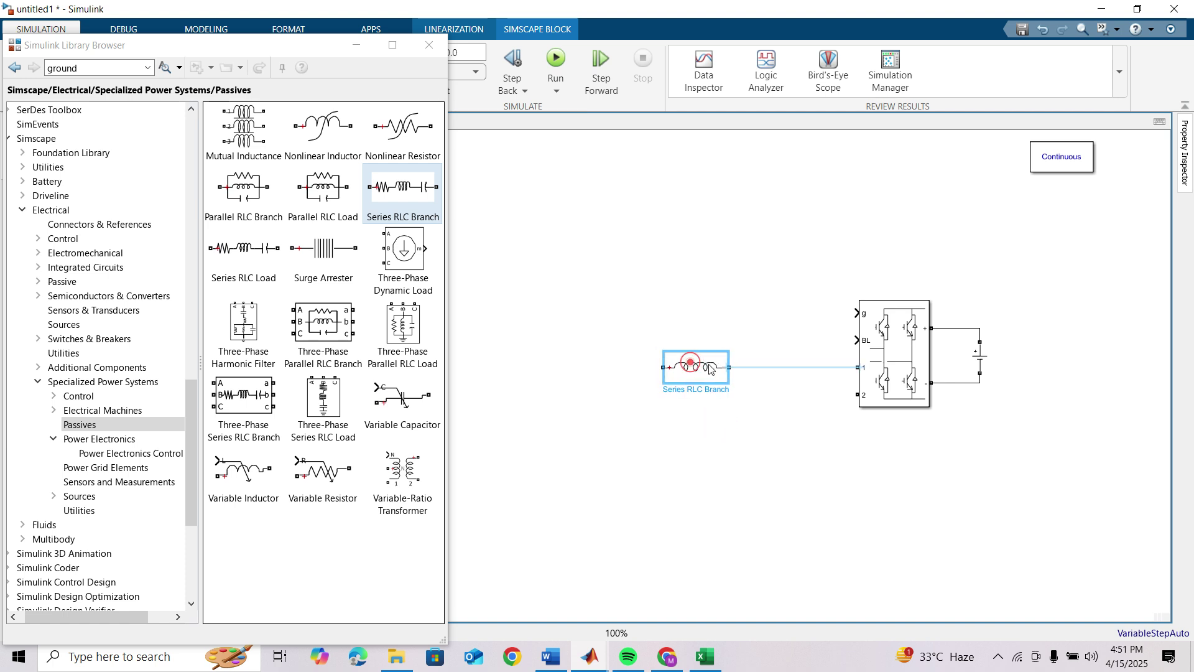
pyautogui.click(760, 371)
pyautogui.click(699, 409)
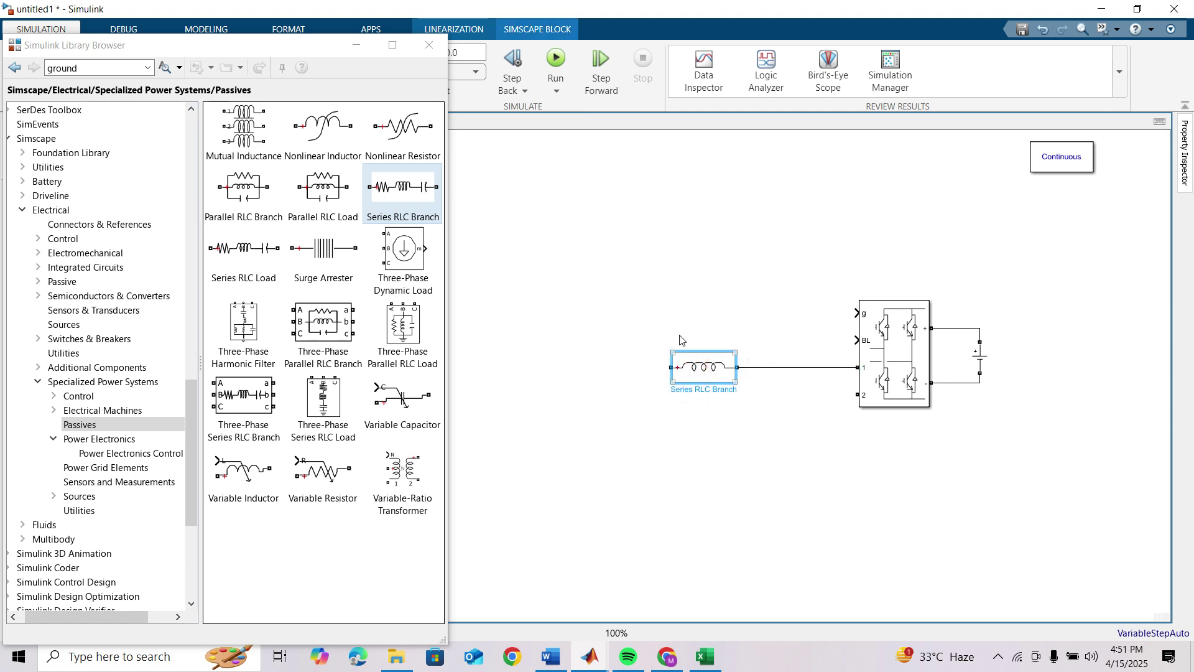
# - Copy the inductor branch above it and turn the copy into a 100e-6 F capacitor
pyautogui.moveTo(703, 379); pyautogui.dragTo(654, 288)
pyautogui.doubleClick(655, 288)
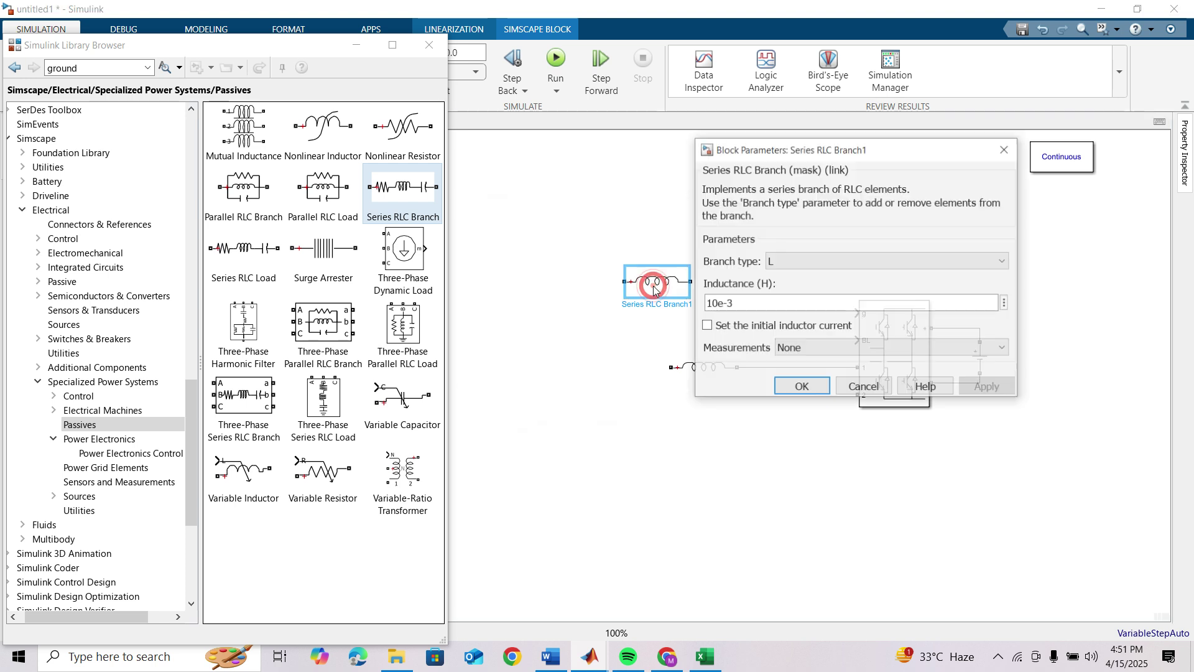
pyautogui.click(793, 262)
pyautogui.click(772, 320)
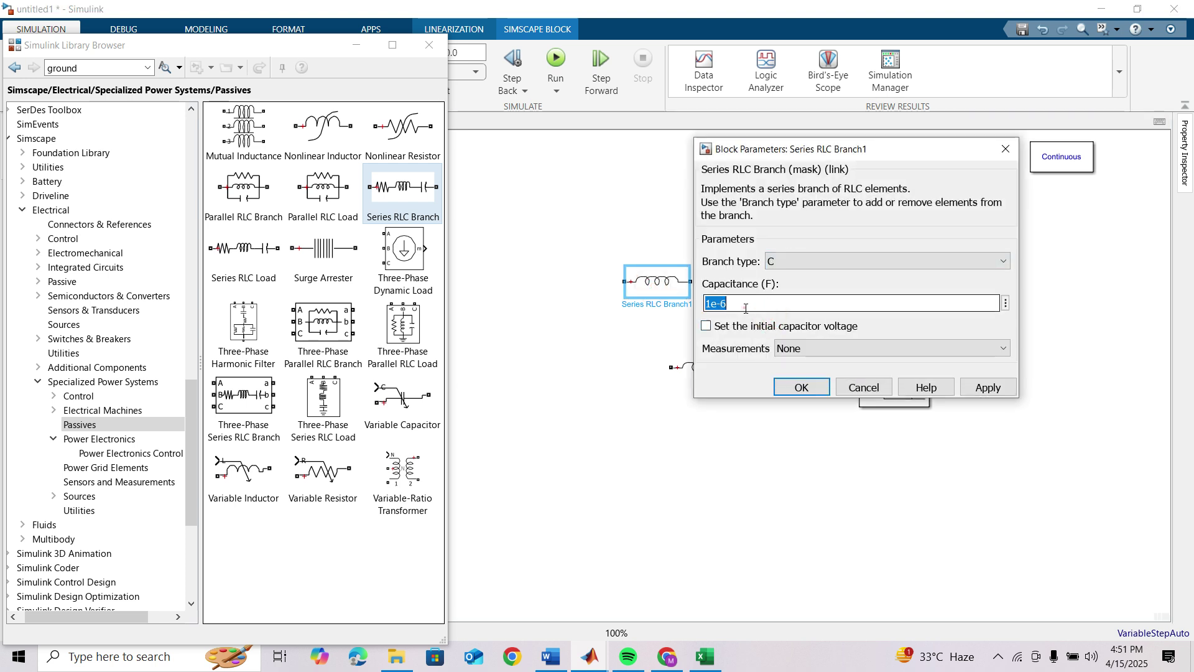
pyautogui.tripleClick(746, 306)
pyautogui.write('10')
pyautogui.write('-6')
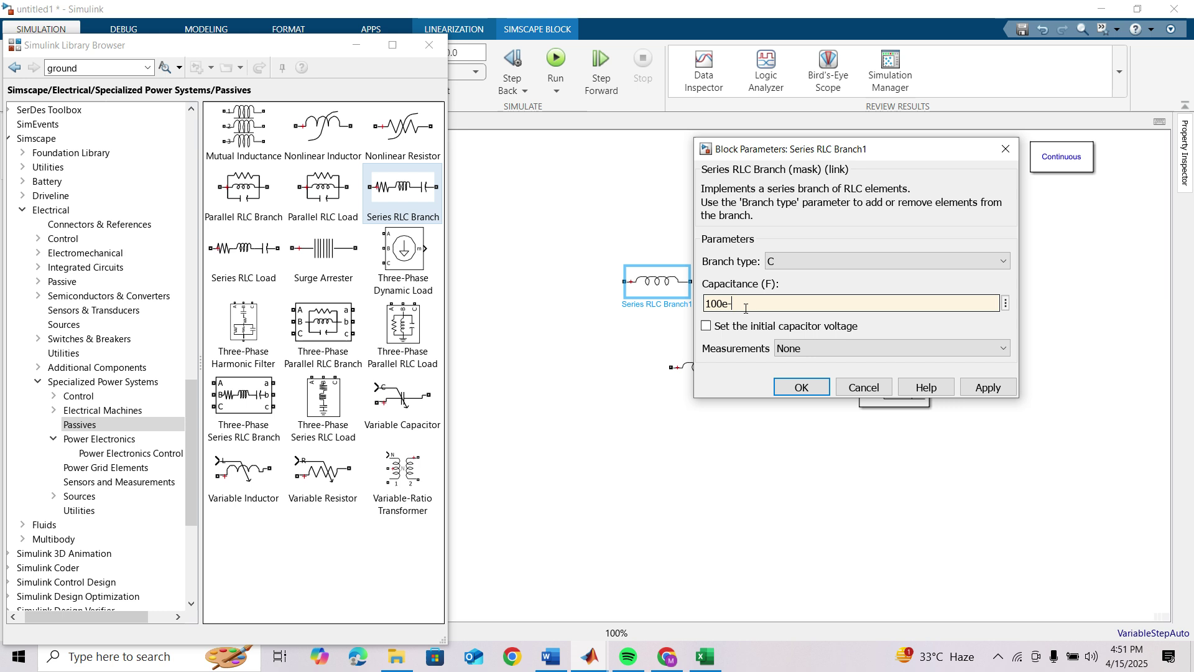
pyautogui.press('Return')
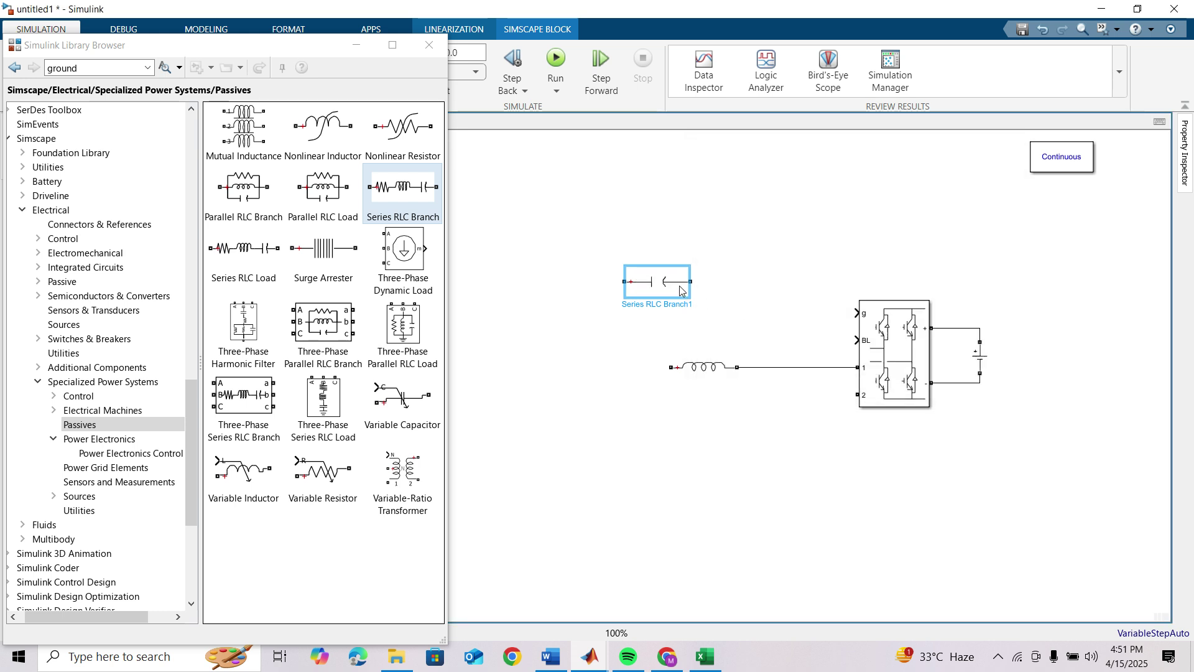
# - Rotate the capacitor vertical, wire it to the inductor's left end, and move it left
pyautogui.hotkey('ctrl', 'r')
pyautogui.hotkey('ctrl', 'r')
pyautogui.hotkey('ctrl', 'r')
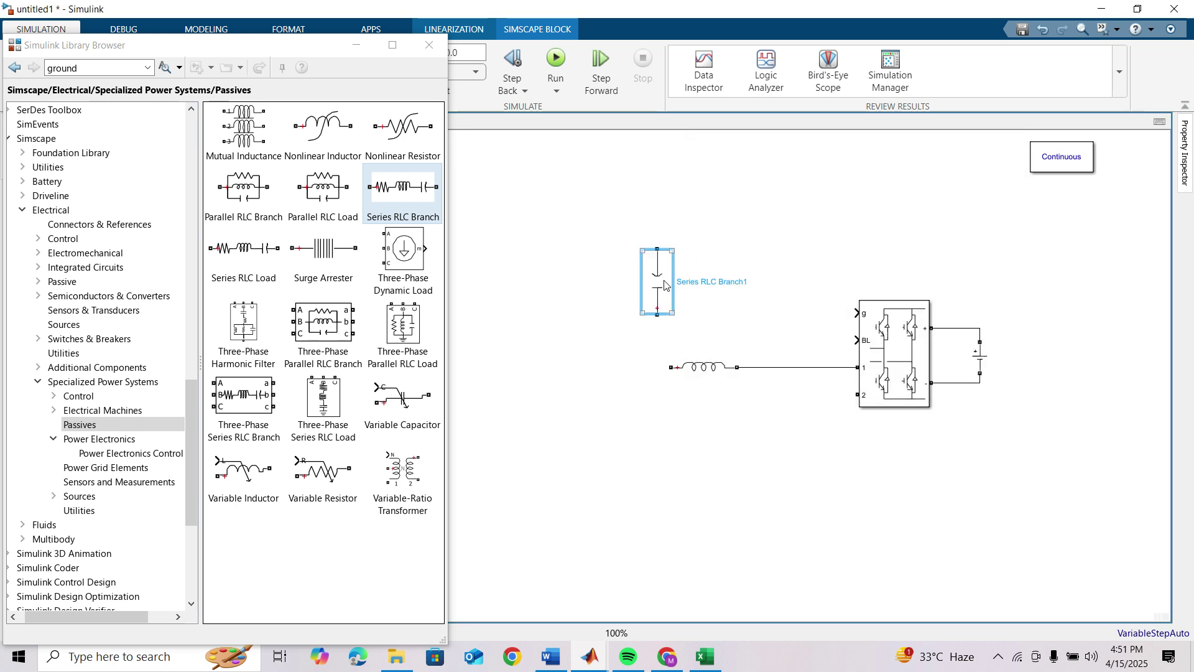
pyautogui.moveTo(657, 316); pyautogui.dragTo(667, 367)
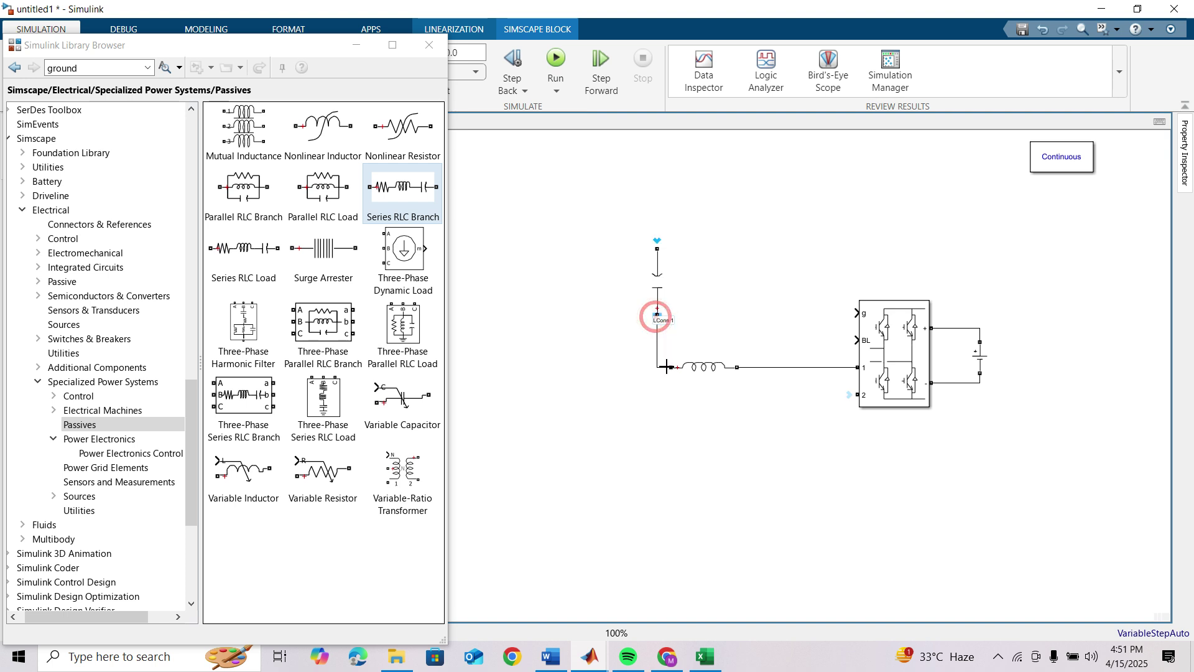
pyautogui.moveTo(658, 292); pyautogui.dragTo(591, 292)
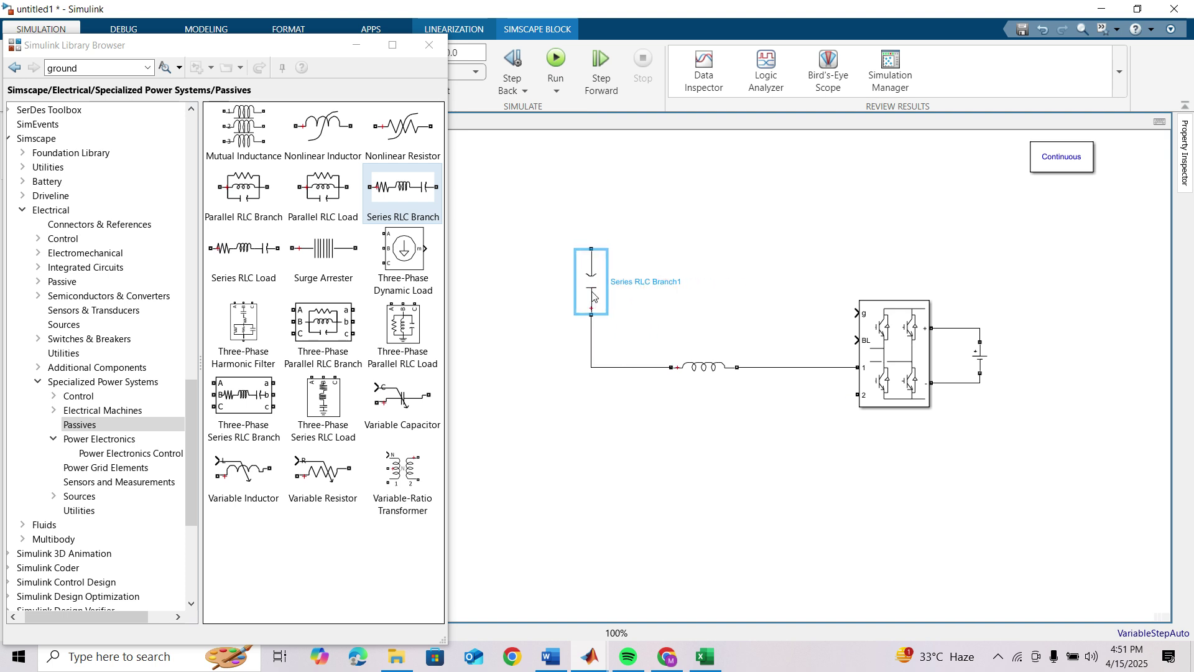
# - Ground converter port 2 and the capacitor's top, then copy the inductor branch leftward
pyautogui.click(81, 511)
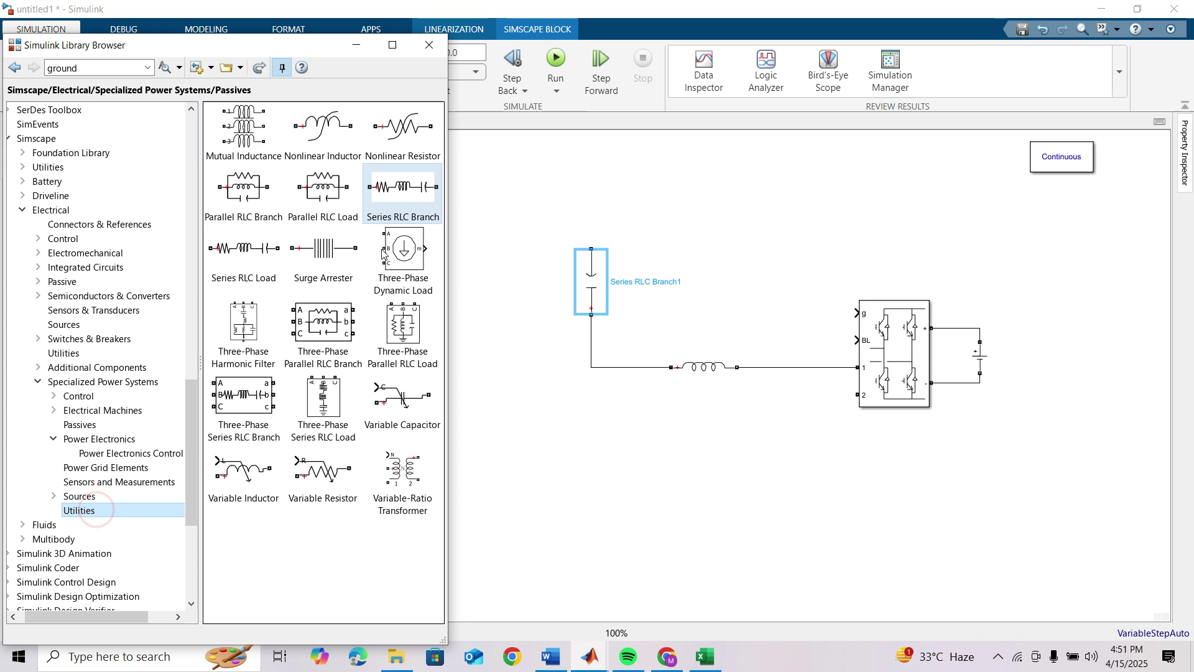
pyautogui.moveTo(381, 196)
pyautogui.mouseDown()
pyautogui.moveTo(843, 450)
pyautogui.moveTo(857, 395)
pyautogui.mouseUp()
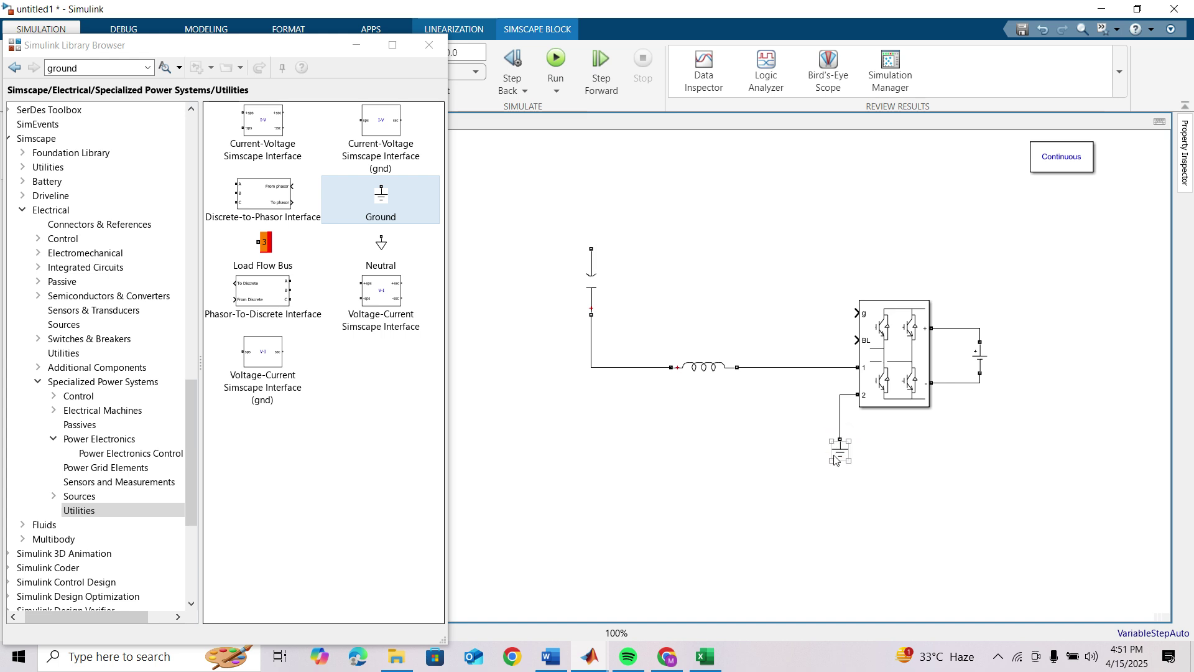
pyautogui.moveTo(842, 458)
pyautogui.mouseDown()
pyautogui.moveTo(623, 220)
pyautogui.moveTo(591, 249)
pyautogui.mouseUp()
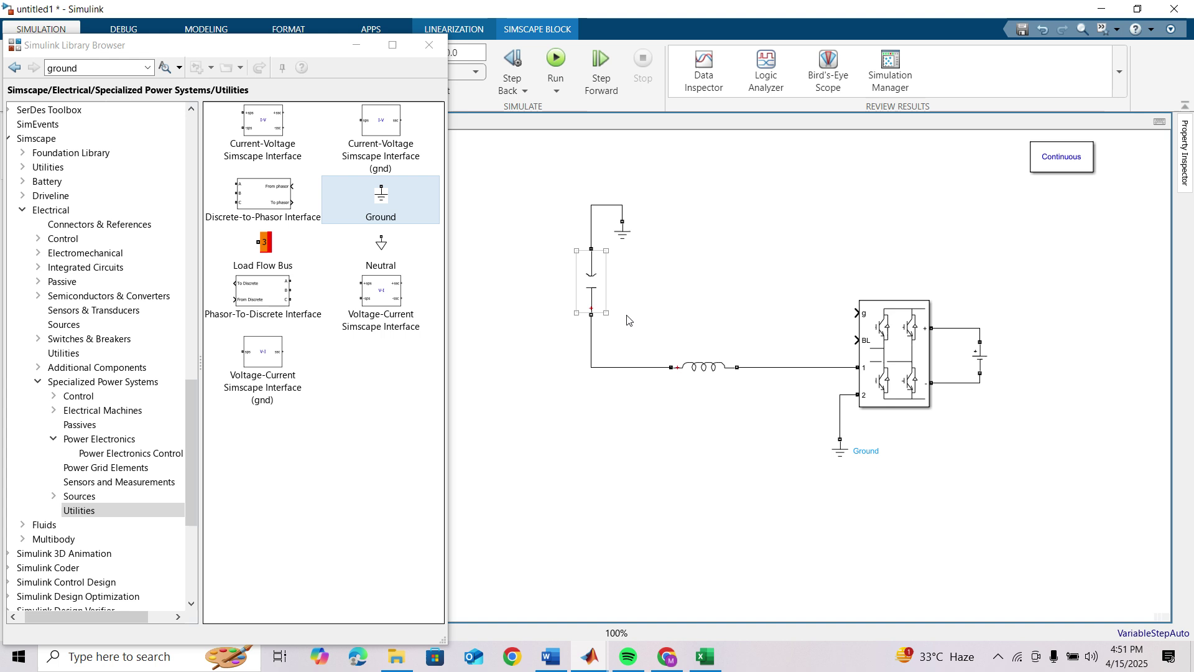
pyautogui.click(707, 369)
pyautogui.moveTo(707, 369); pyautogui.dragTo(506, 374)
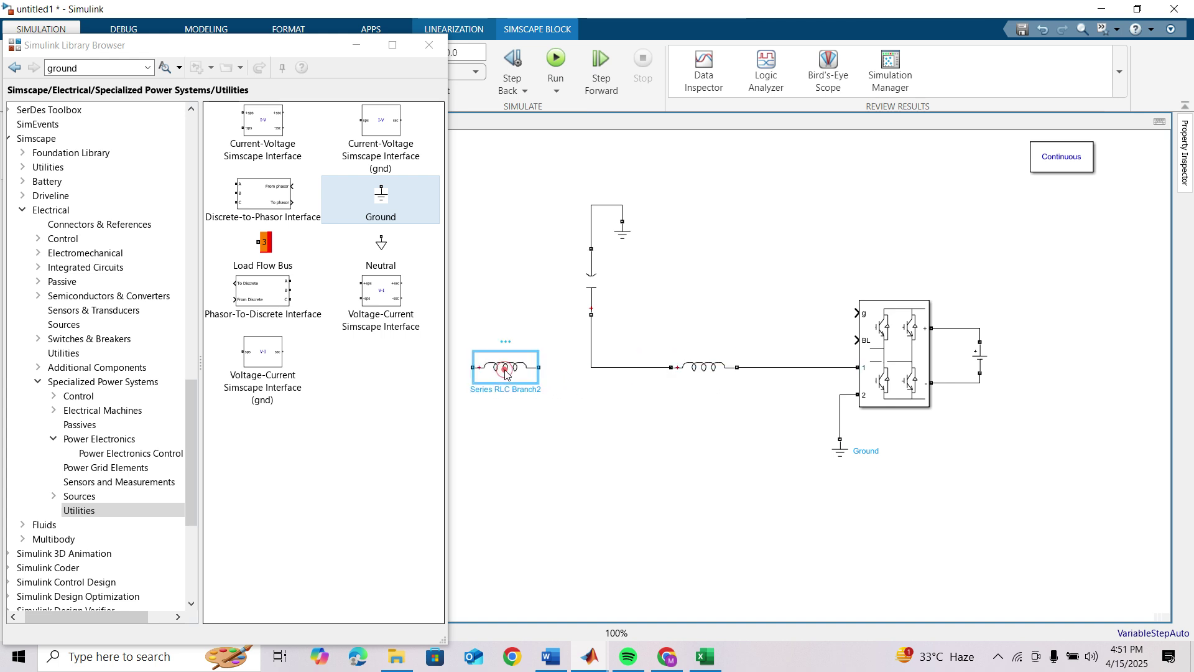
# - Make the third branch a 1-ohm resistor wired to the filter node, with a Ground below
pyautogui.doubleClick(506, 373)
pyautogui.click(641, 346)
pyautogui.click(628, 374)
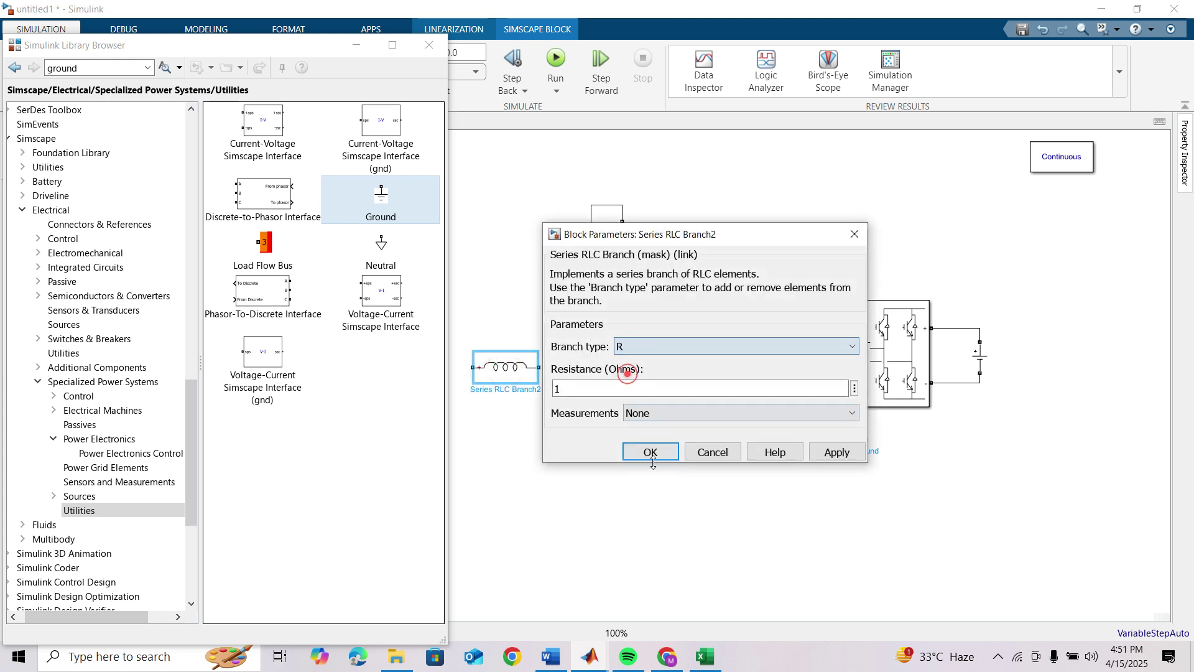
pyautogui.click(654, 453)
pyautogui.moveTo(541, 367); pyautogui.dragTo(591, 367)
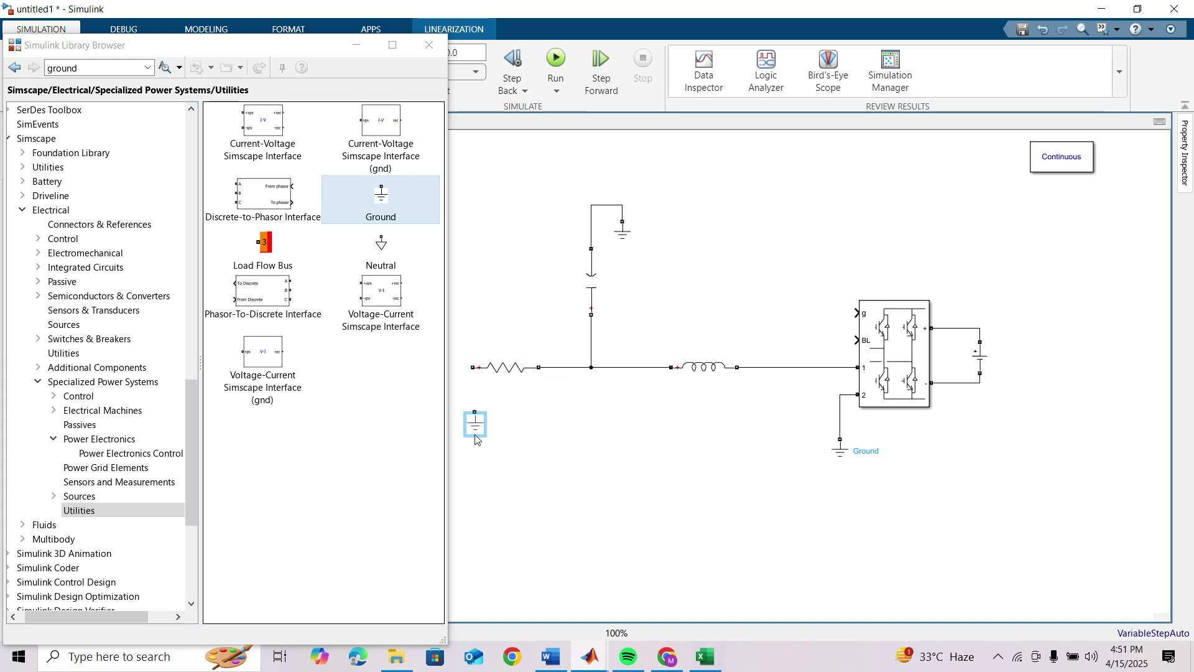
pyautogui.moveTo(382, 194)
pyautogui.mouseDown()
pyautogui.moveTo(464, 449)
pyautogui.moveTo(472, 367)
pyautogui.mouseUp()
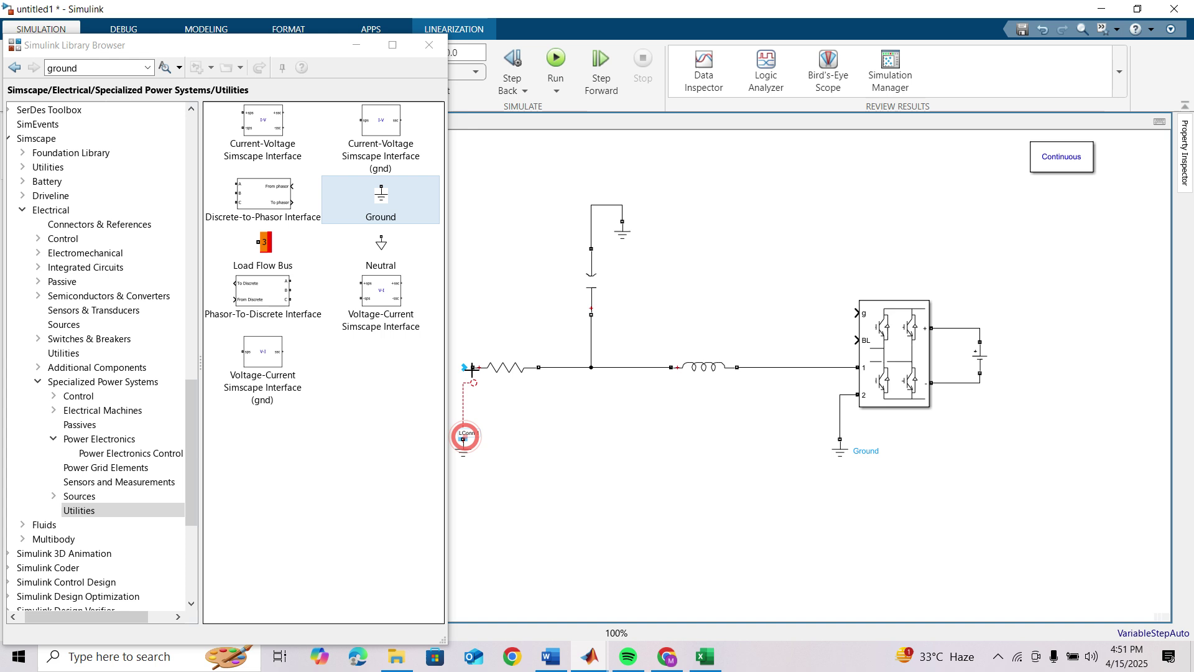
# - Ground the resistor's left end and place Voltage Measurement blocks near the inverter and capacitor
pyautogui.click(151, 483)
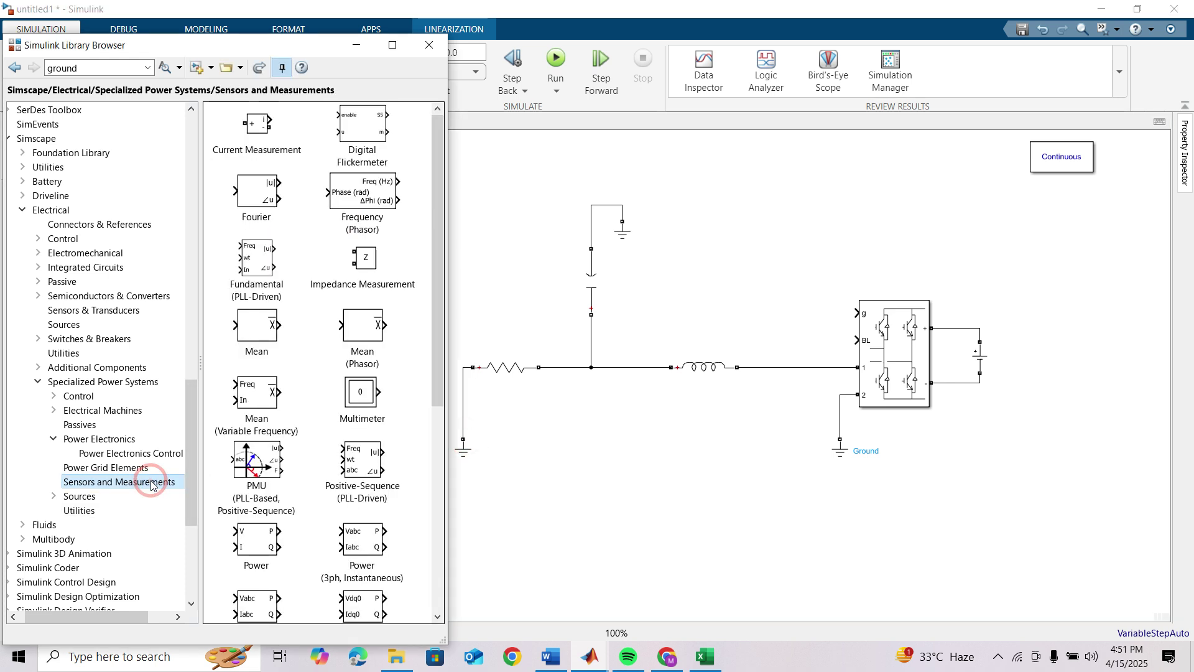
pyautogui.scroll(-5, 351, 560)
pyautogui.scroll(-1, 351, 580)
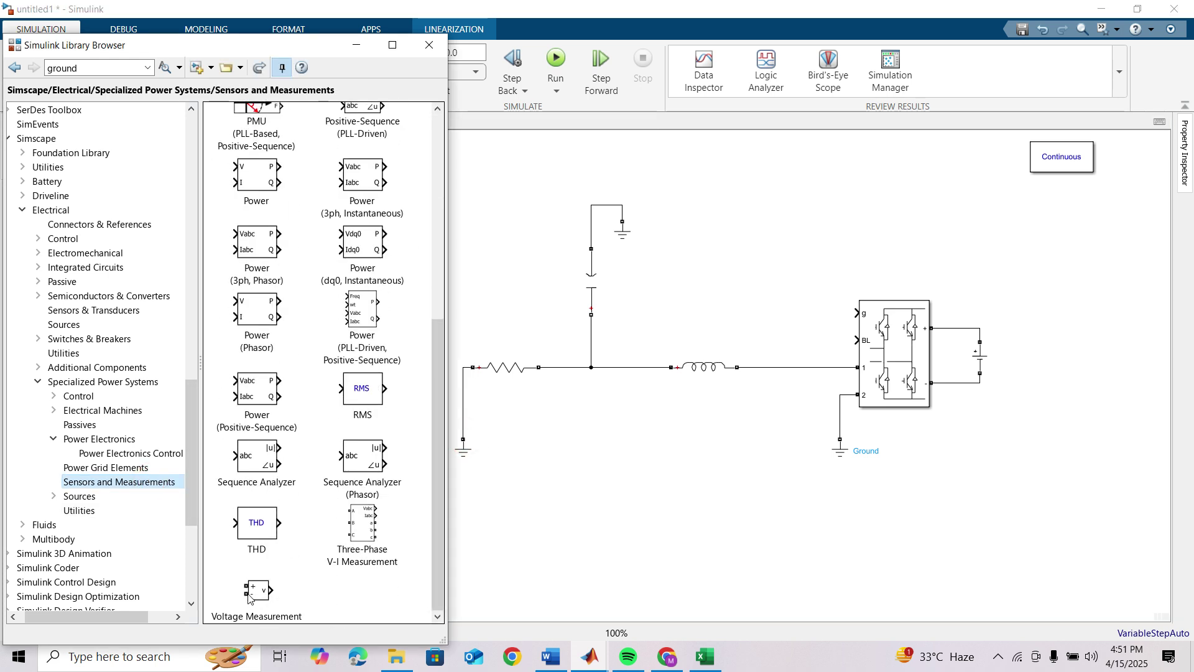
pyautogui.moveTo(248, 595); pyautogui.dragTo(772, 336)
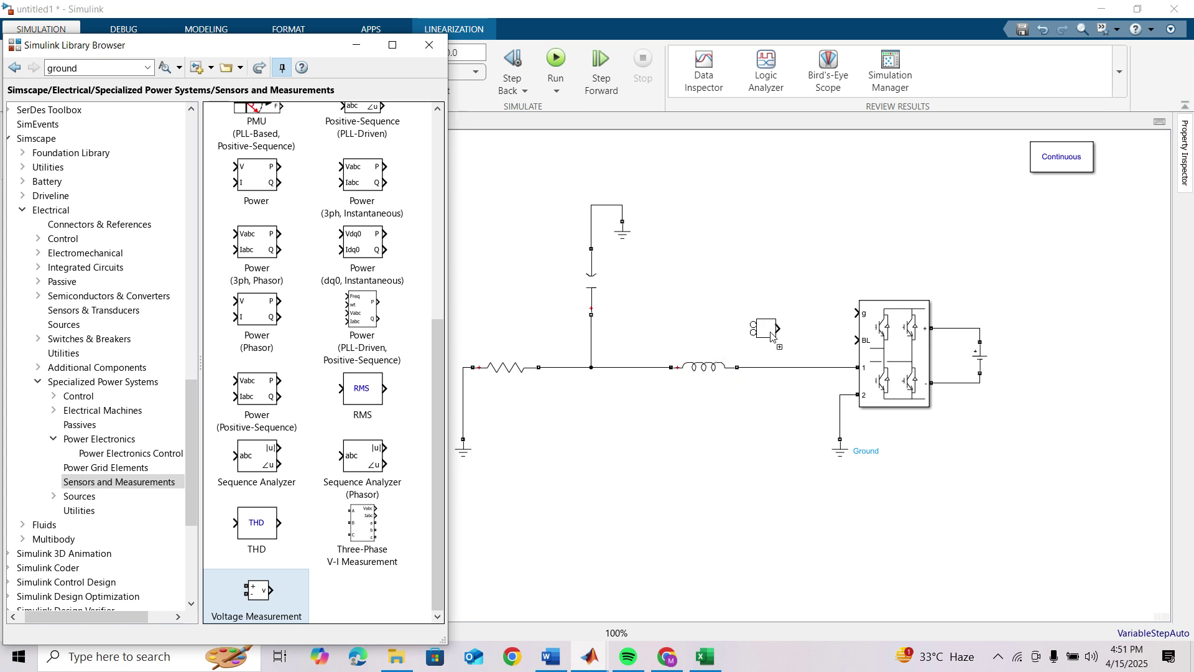
pyautogui.moveTo(771, 337); pyautogui.dragTo(794, 334)
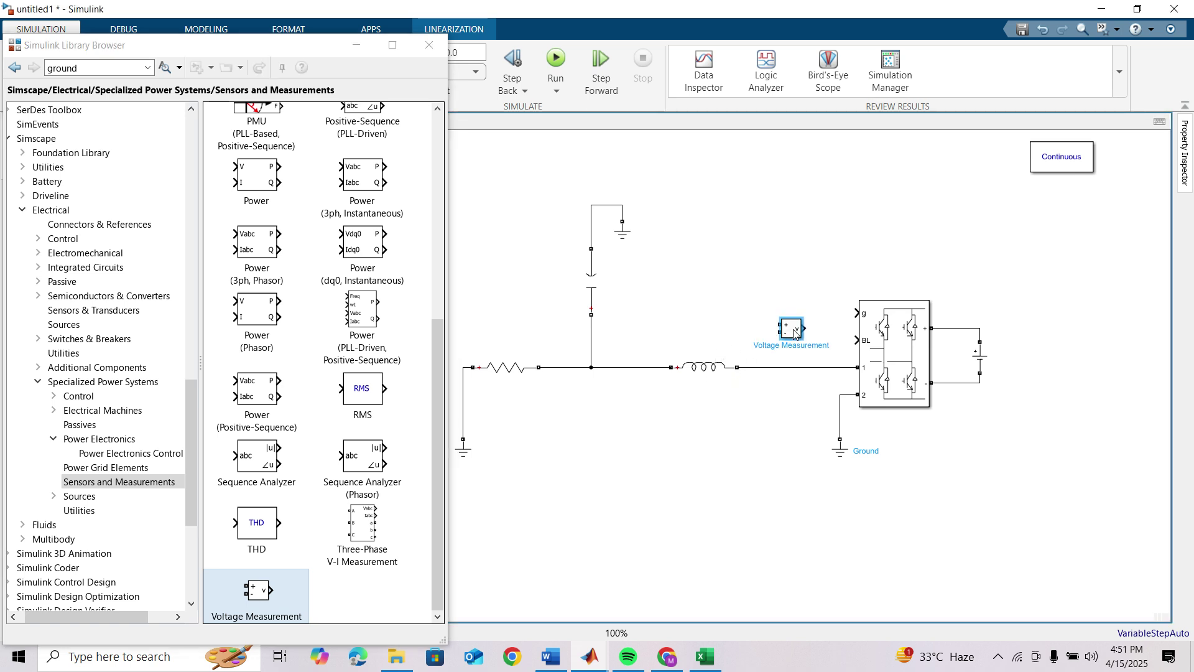
pyautogui.click(879, 366)
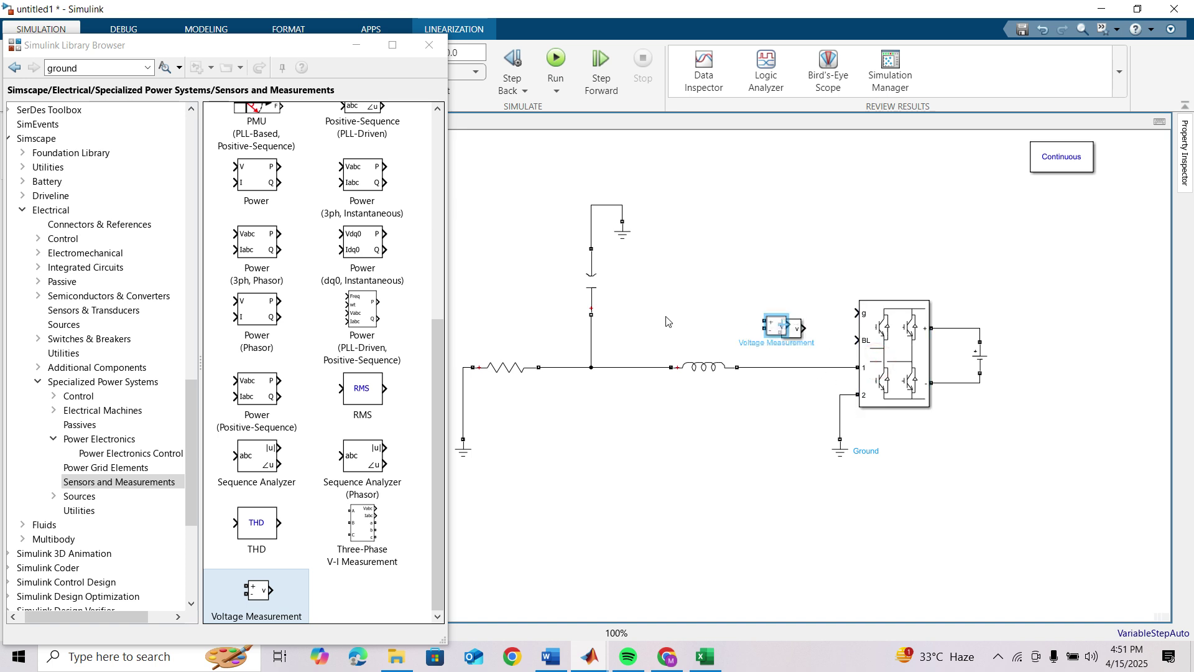
pyautogui.keyDown('ctrl'); pyautogui.moveTo(790, 334); pyautogui.dragTo(632, 338); pyautogui.keyUp('ctrl')
pyautogui.scroll(4, 41, 273)
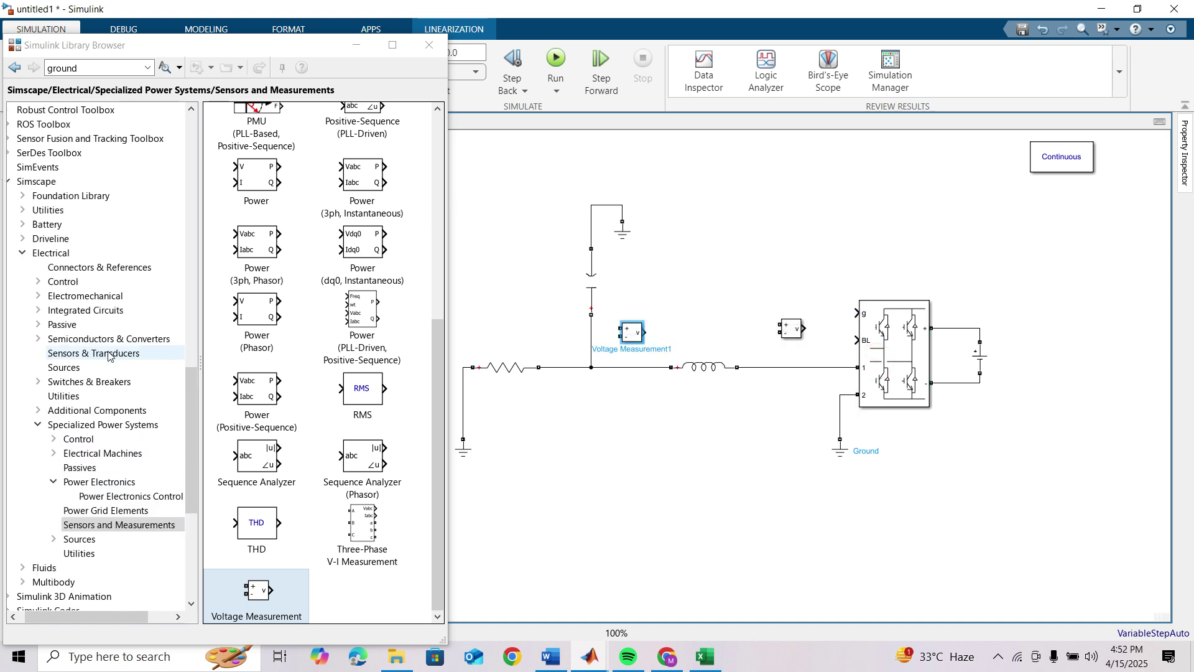
pyautogui.scroll(10, 41, 273)
pyautogui.scroll(6, 41, 272)
# - Place Scope blocks from Simulink Sinks beside each Voltage Measurement block
pyautogui.click(42, 253)
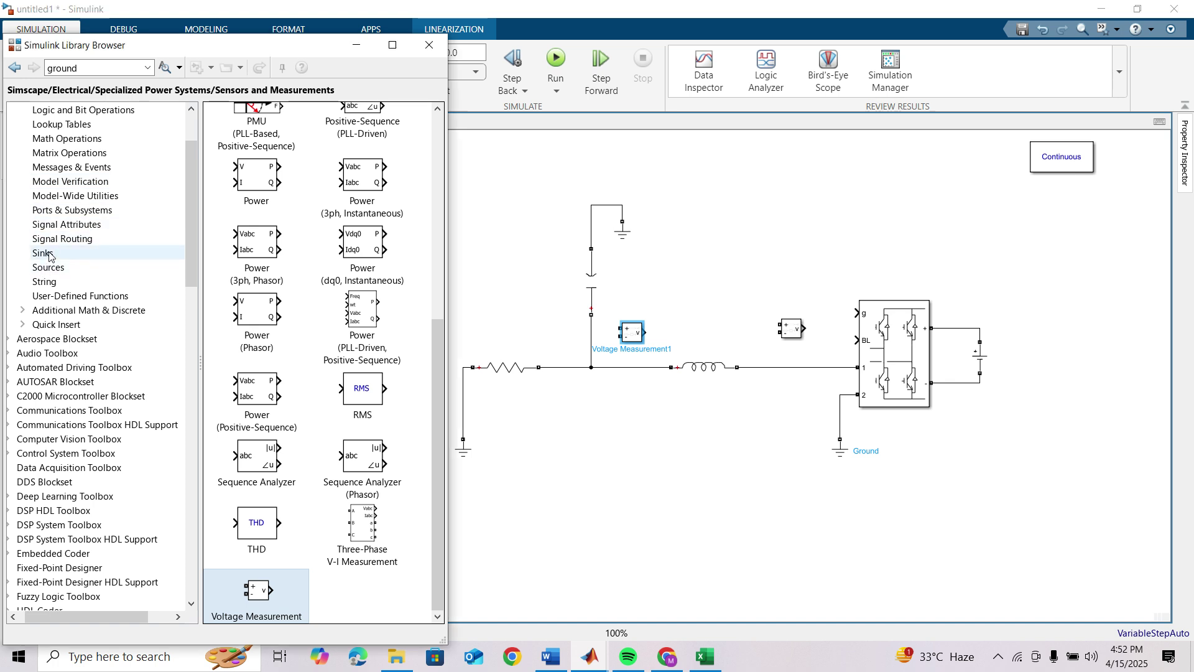
pyautogui.moveTo(401, 186)
pyautogui.mouseDown()
pyautogui.moveTo(656, 260)
pyautogui.moveTo(680, 333)
pyautogui.moveTo(837, 320)
pyautogui.moveTo(792, 303)
pyautogui.moveTo(761, 338)
pyautogui.moveTo(776, 311)
pyautogui.mouseUp()
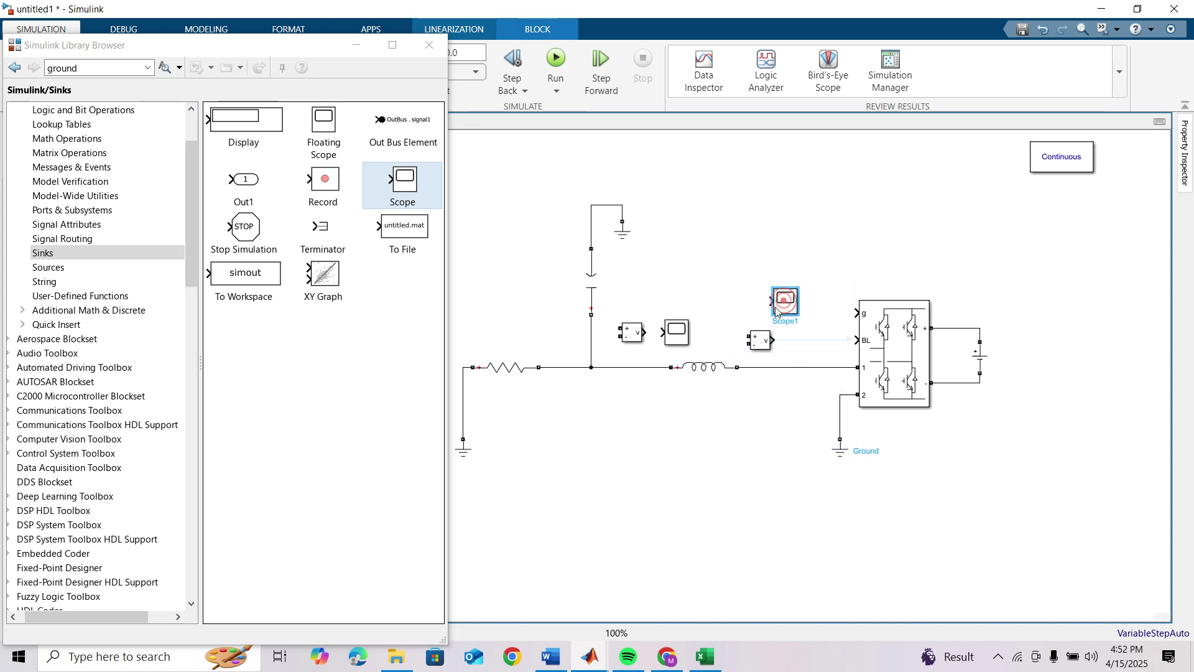
pyautogui.click(834, 277)
pyautogui.click(880, 324)
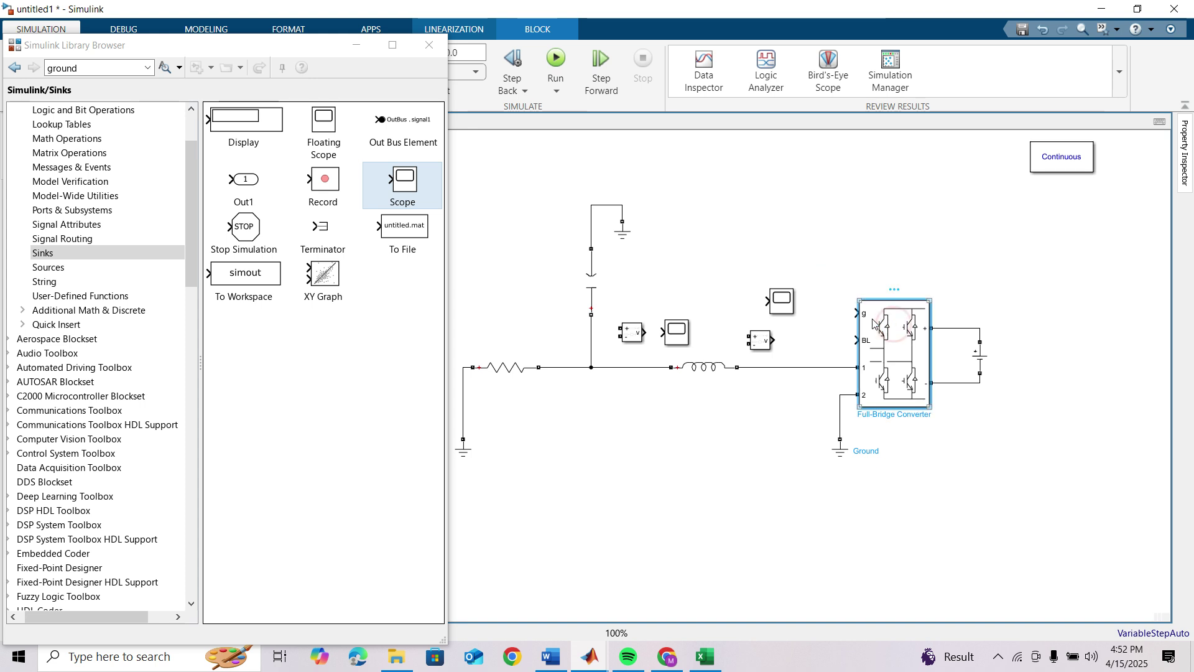
pyautogui.scroll(-10, 87, 466)
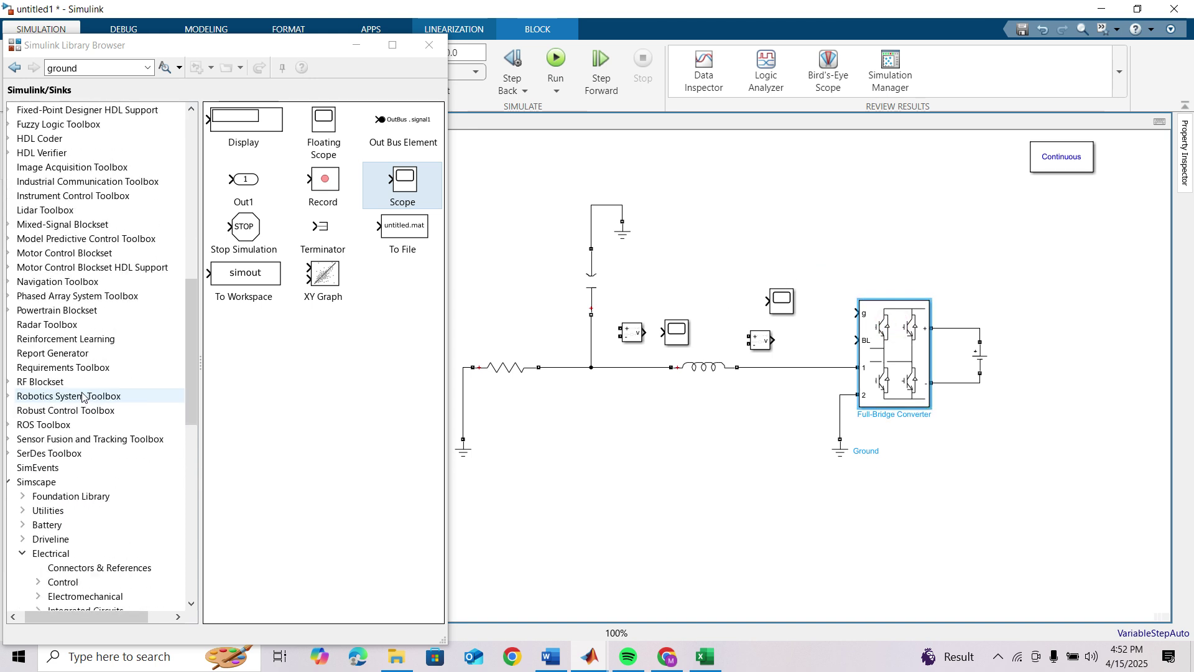
pyautogui.scroll(-7, 87, 467)
pyautogui.scroll(-1, 88, 466)
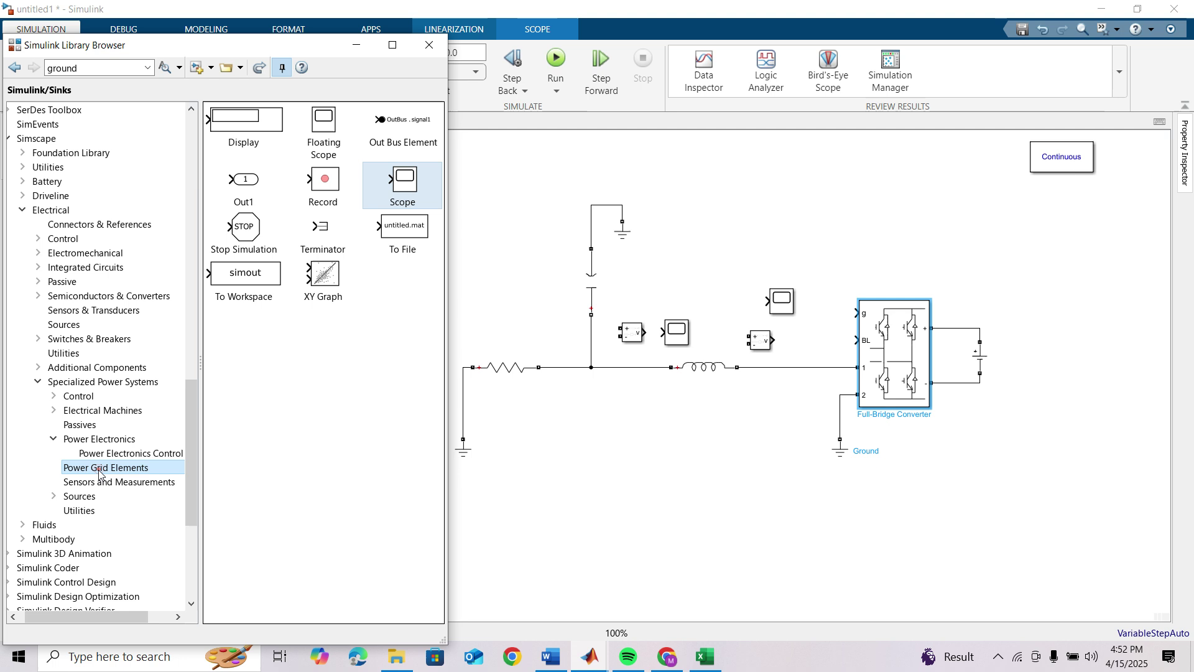
# - Place a PWM Generator (2-Level) above the converter, driving its g gate input
pyautogui.click(100, 468)
pyautogui.click(100, 438)
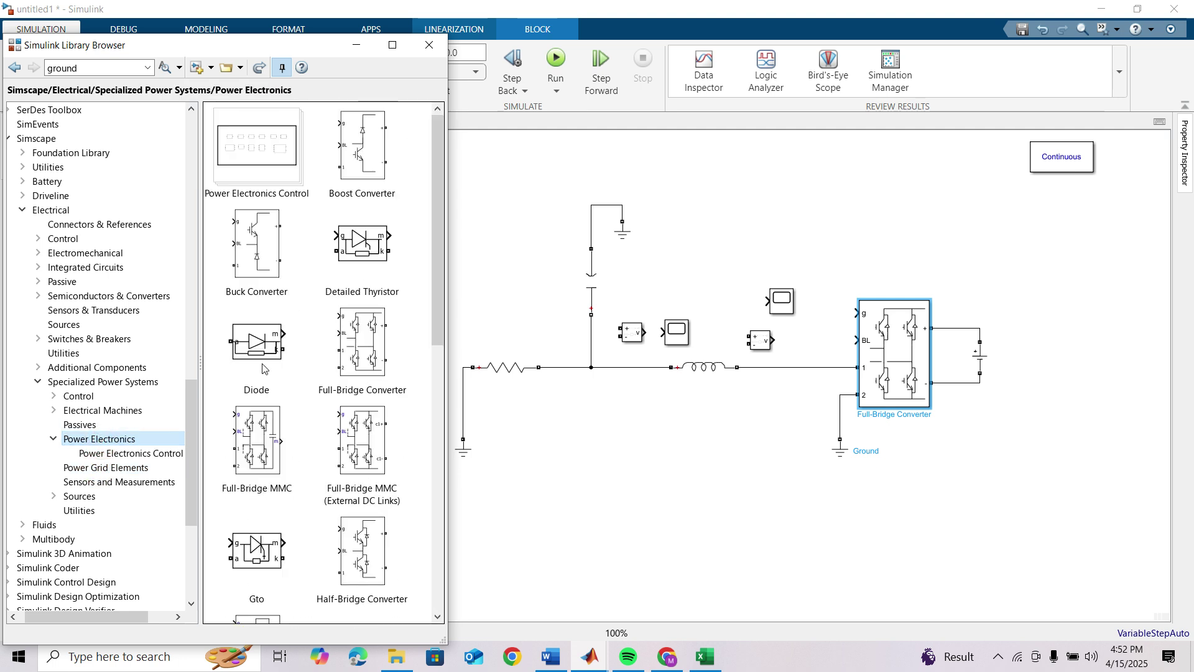
pyautogui.doubleClick(260, 167)
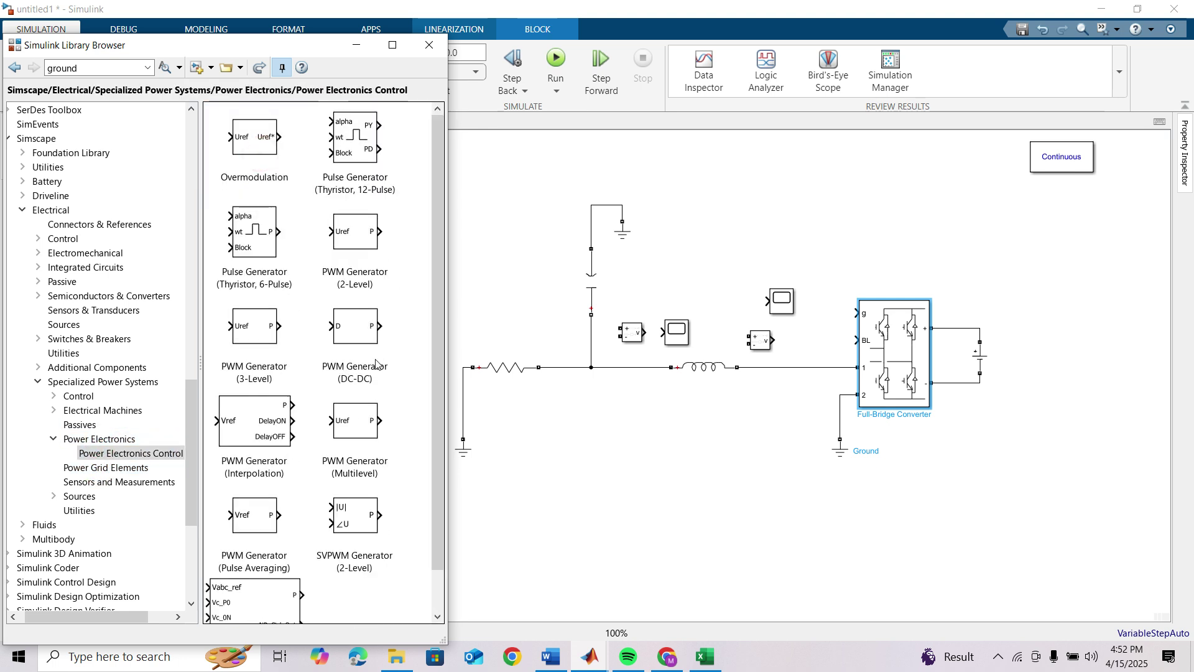
pyautogui.click(337, 243)
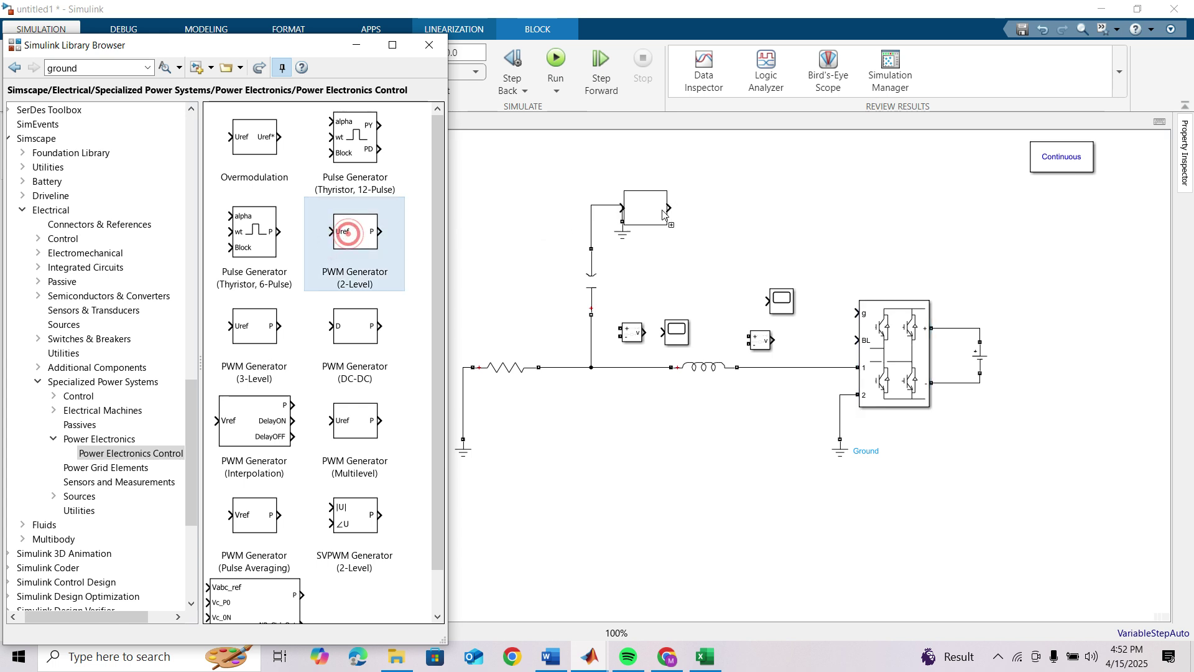
pyautogui.moveTo(352, 241)
pyautogui.mouseDown()
pyautogui.moveTo(782, 225)
pyautogui.moveTo(859, 313)
pyautogui.mouseUp()
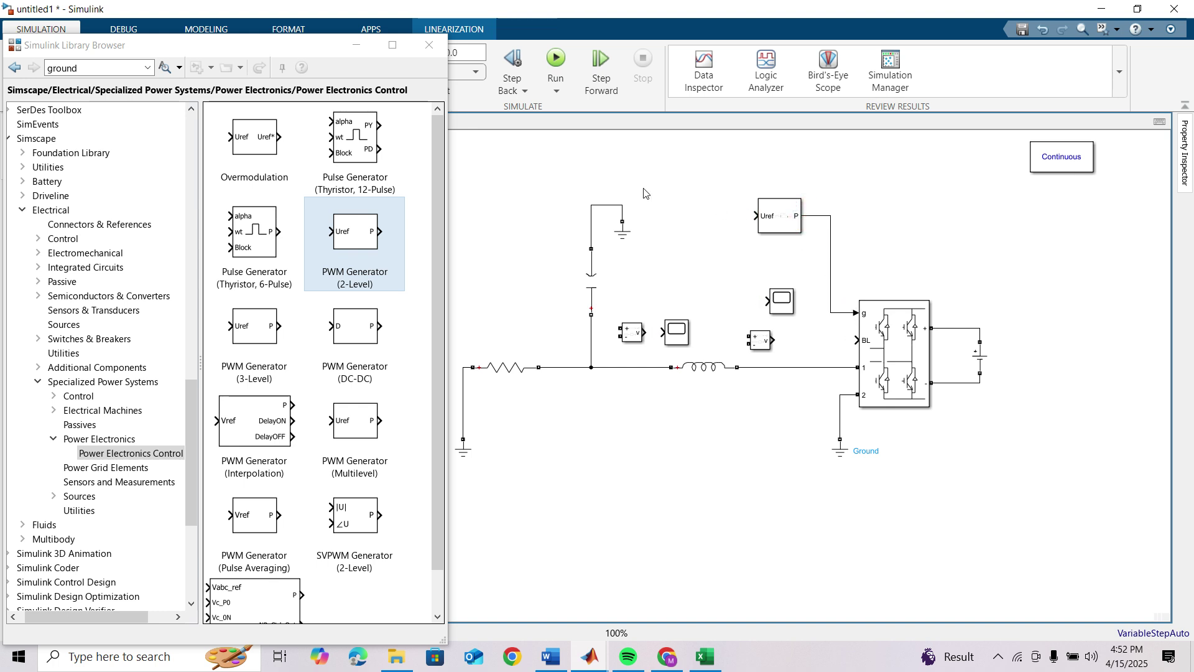
pyautogui.scroll(10, 53, 298)
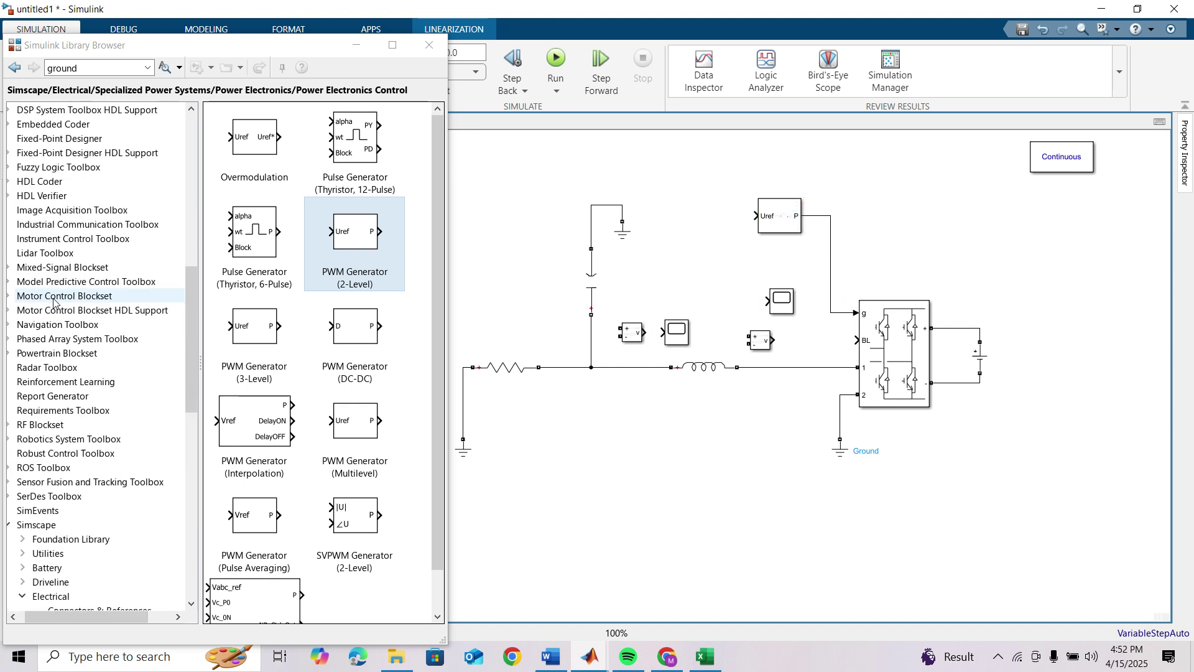
pyautogui.scroll(10, 53, 299)
pyautogui.scroll(5, 52, 299)
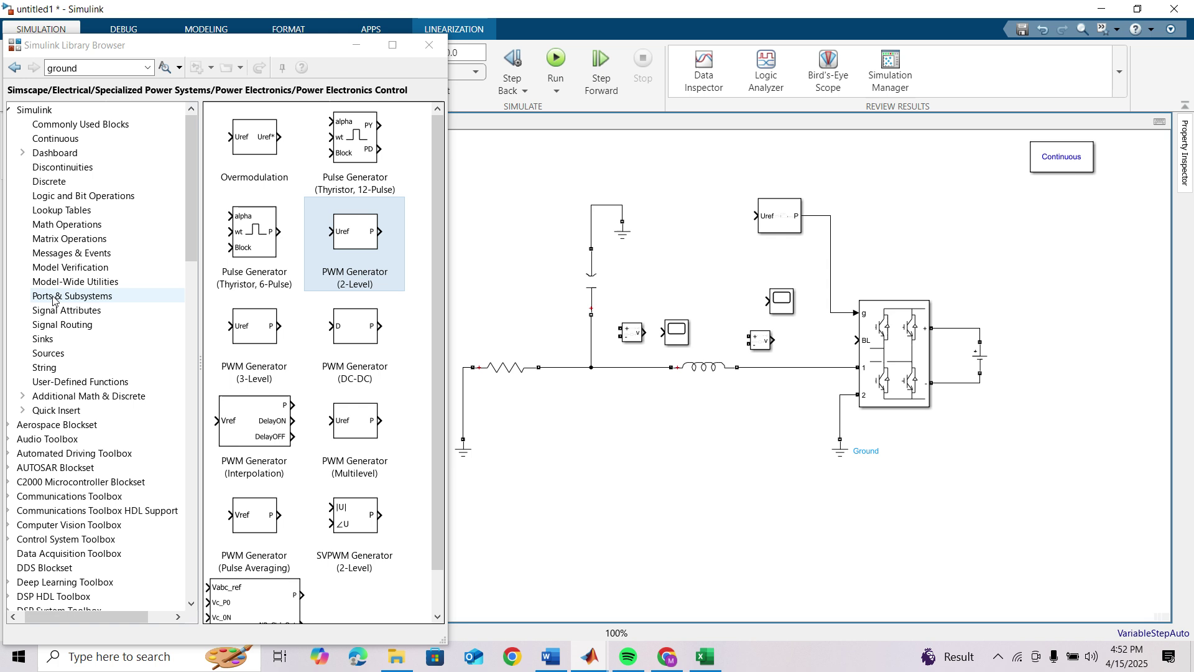
# - Add a Sine Wave source wired into the PWM generator's Uref input, then close the library window
pyautogui.click(49, 353)
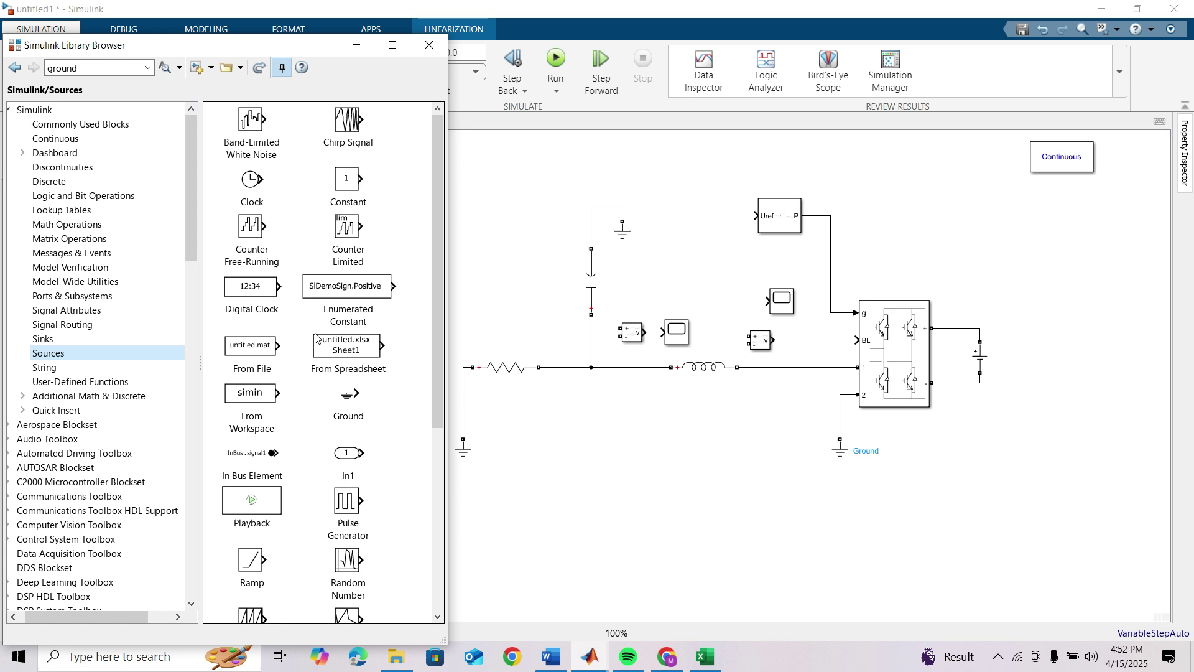
pyautogui.scroll(-5, 319, 342)
pyautogui.moveTo(347, 463); pyautogui.dragTo(713, 198)
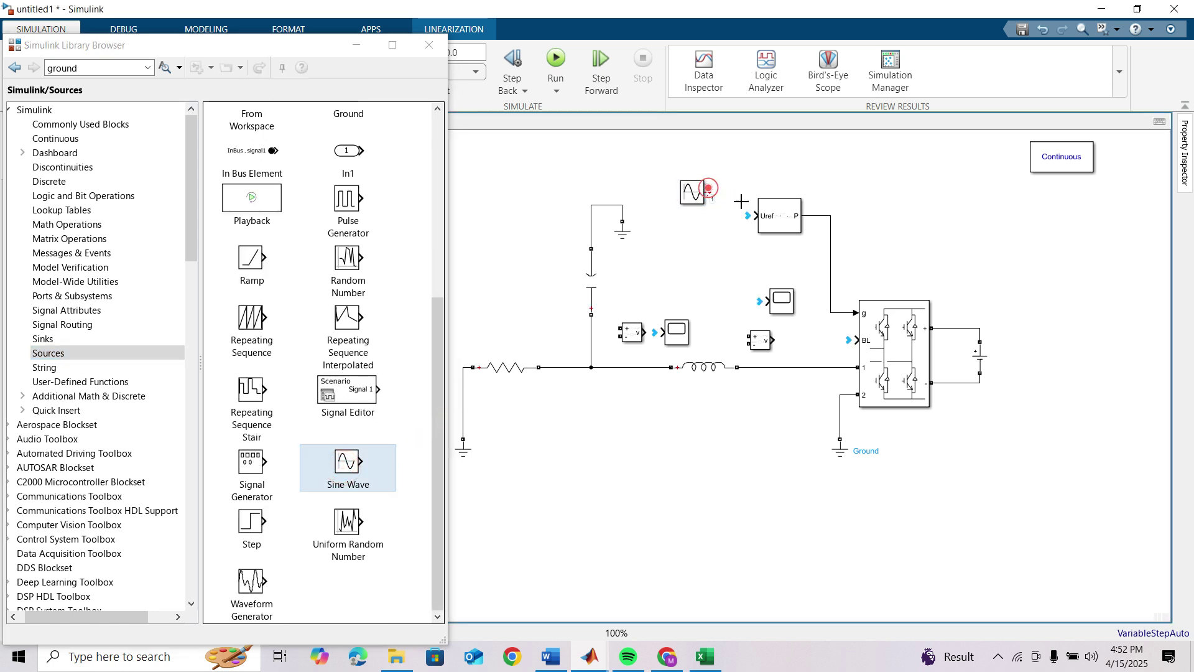
pyautogui.moveTo(709, 193); pyautogui.dragTo(756, 216)
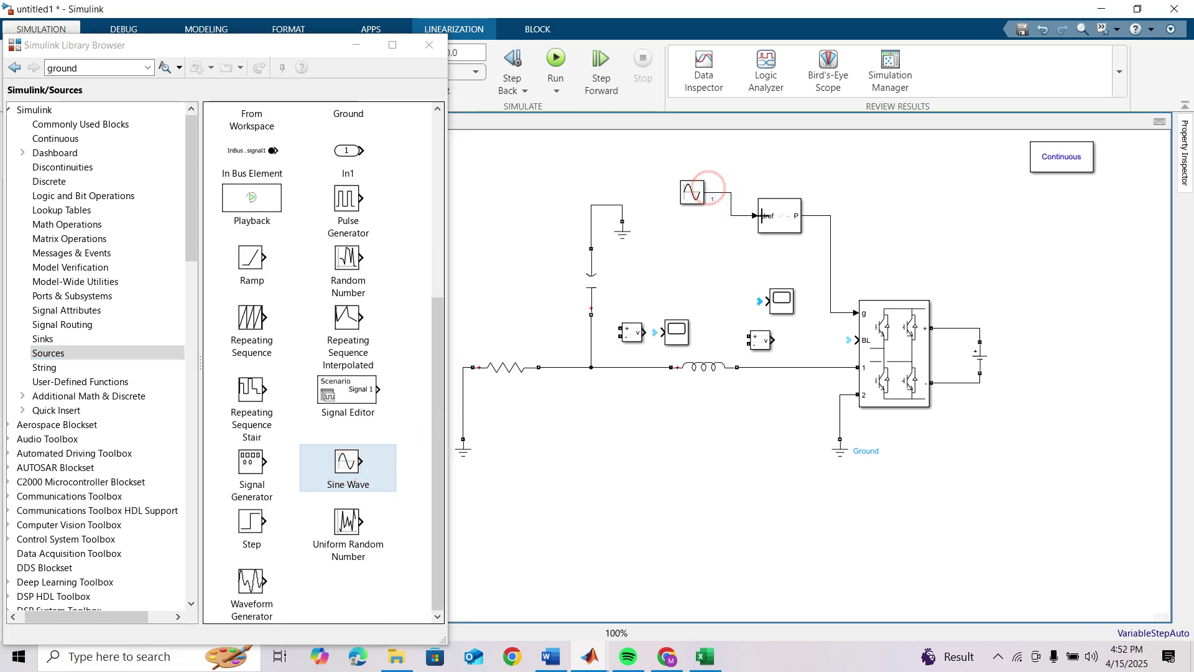
pyautogui.click(429, 44)
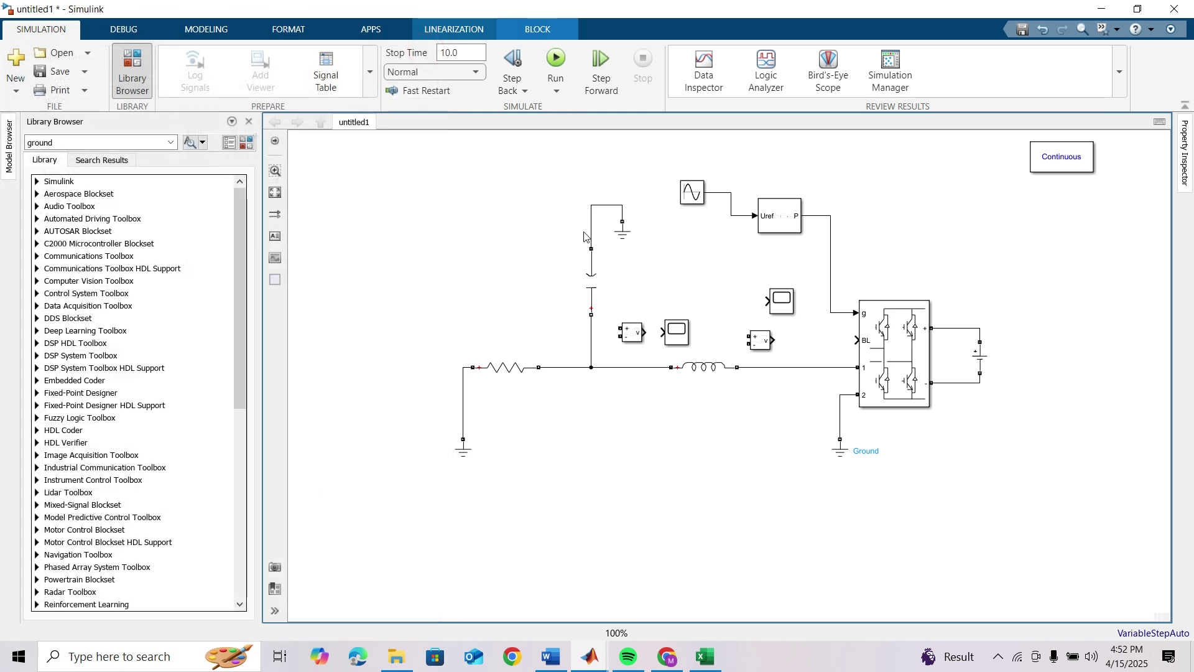
# - Set the Sine Wave block's frequency to 2*pi*50 rad/s (314.16)
pyautogui.doubleClick(695, 194)
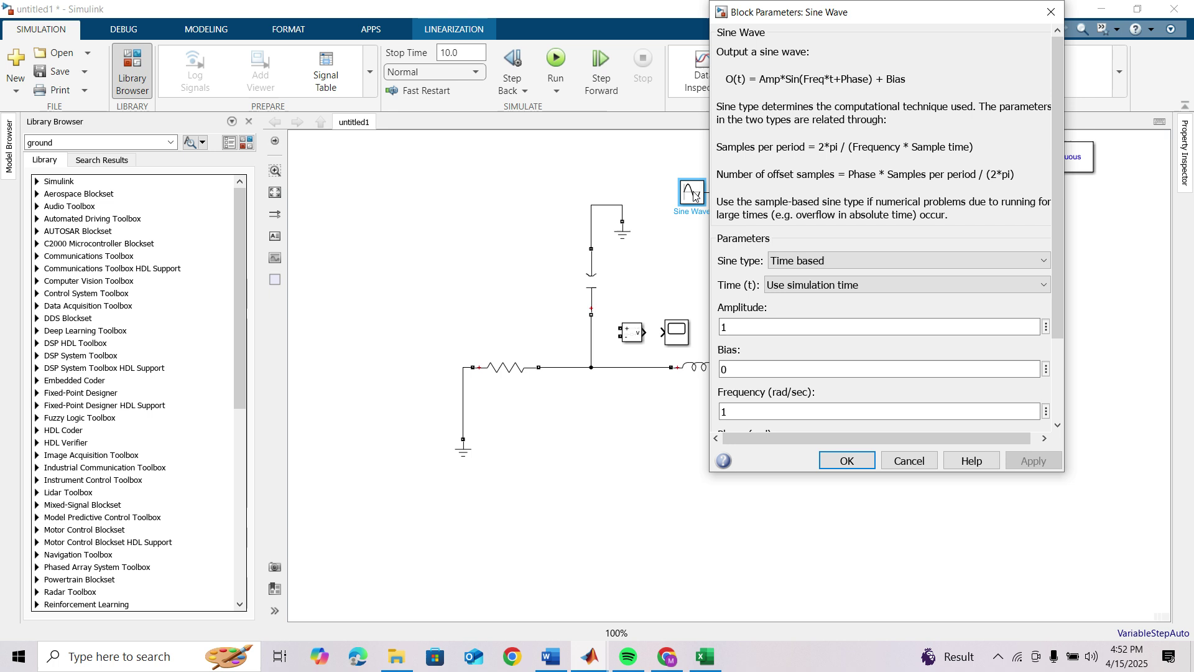
pyautogui.scroll(-1, 735, 375)
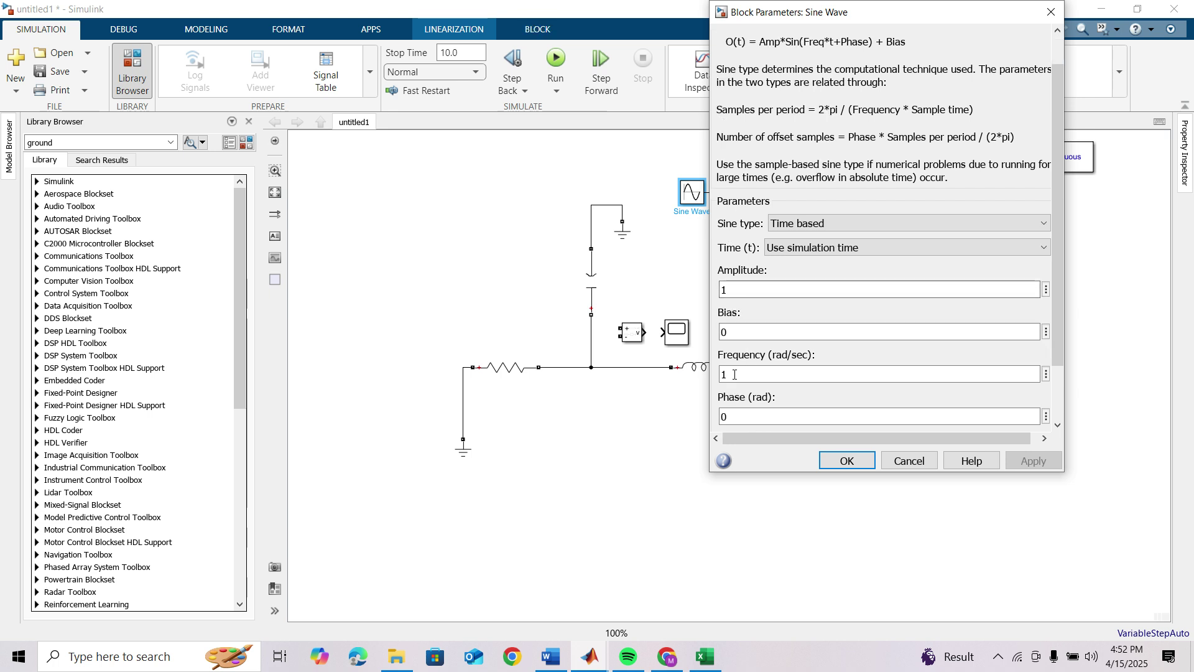
pyautogui.doubleClick(735, 375)
pyautogui.write('2*pi*50')
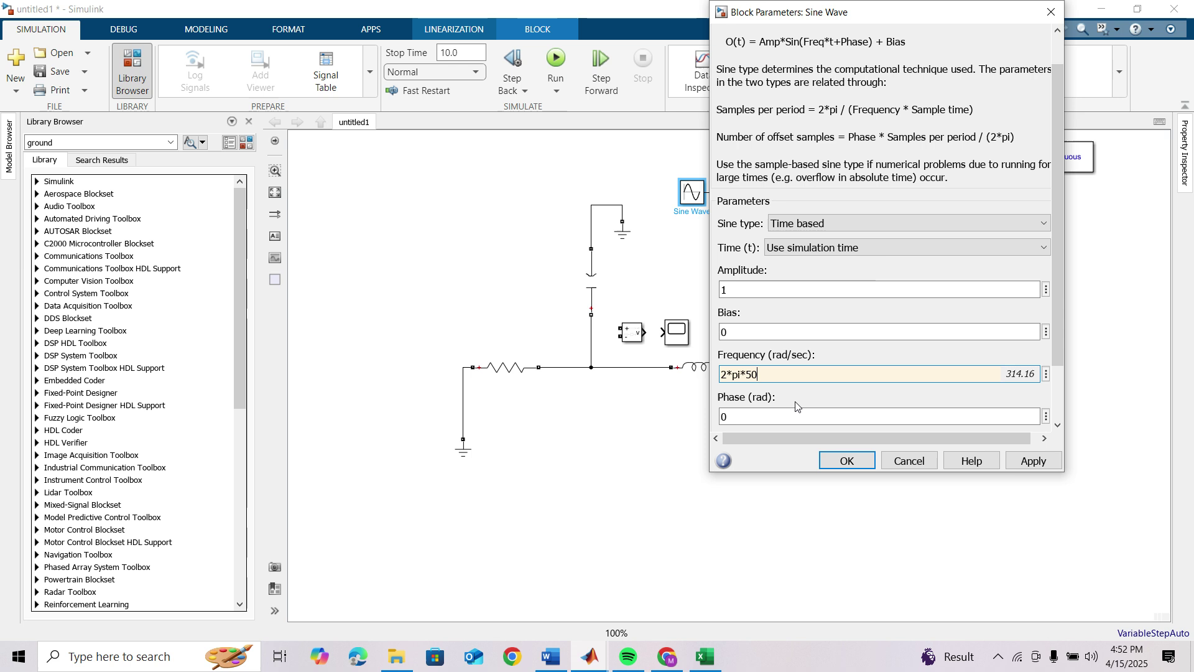
pyautogui.click(852, 464)
# - Set the PWM Generator to Single-phase full-bridge (4 pulses), 50*100 Hz carrier, 0° initial phase
pyautogui.doubleClick(786, 219)
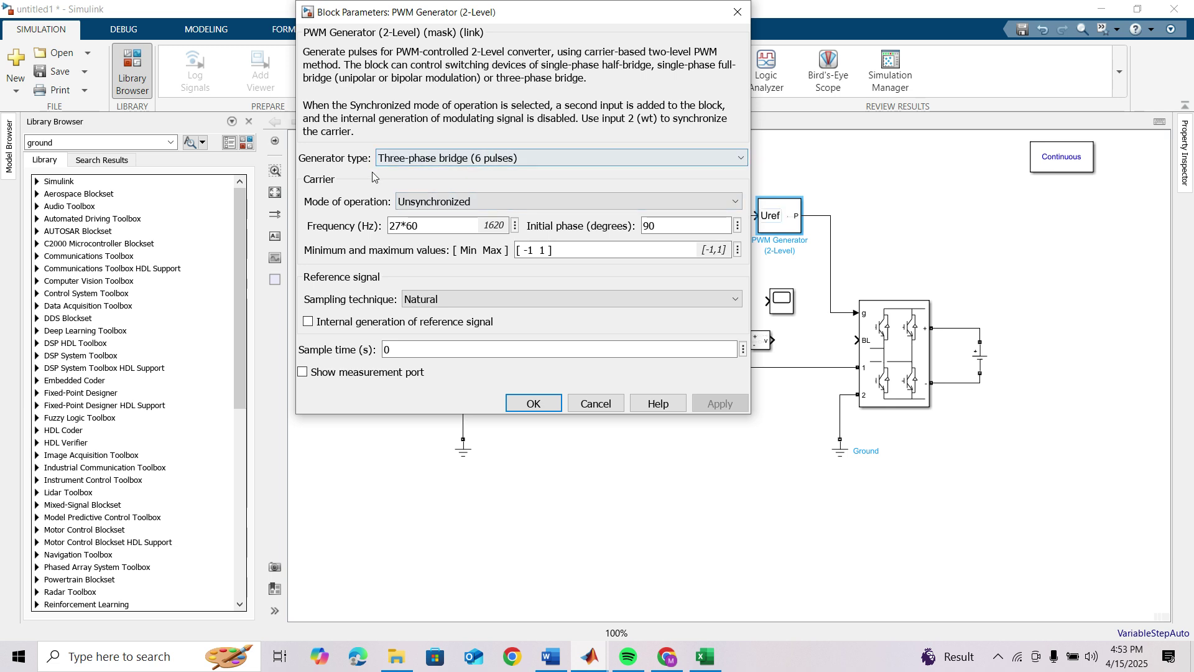
pyautogui.click(415, 160)
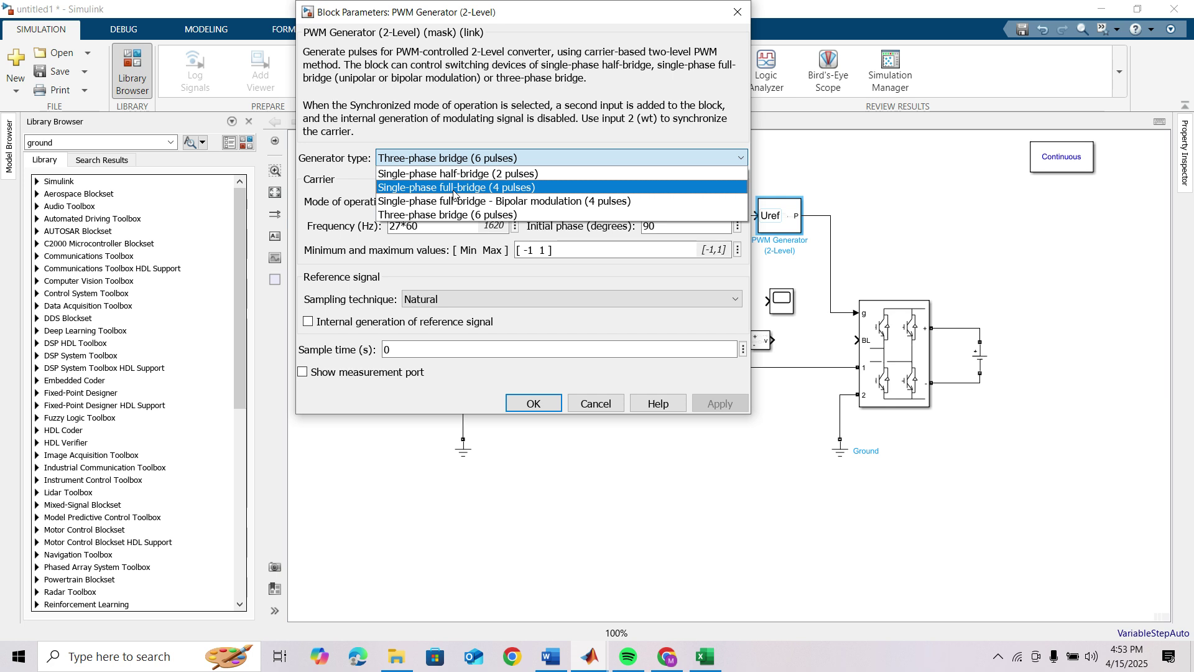
pyautogui.click(453, 188)
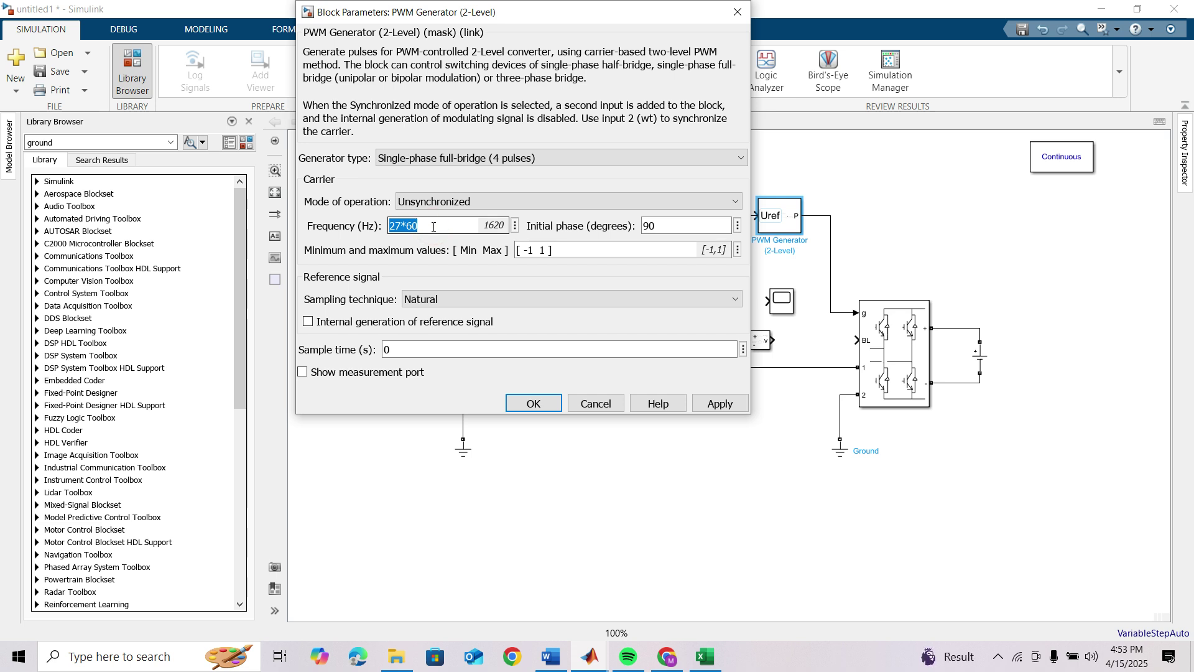
pyautogui.write('50*100')
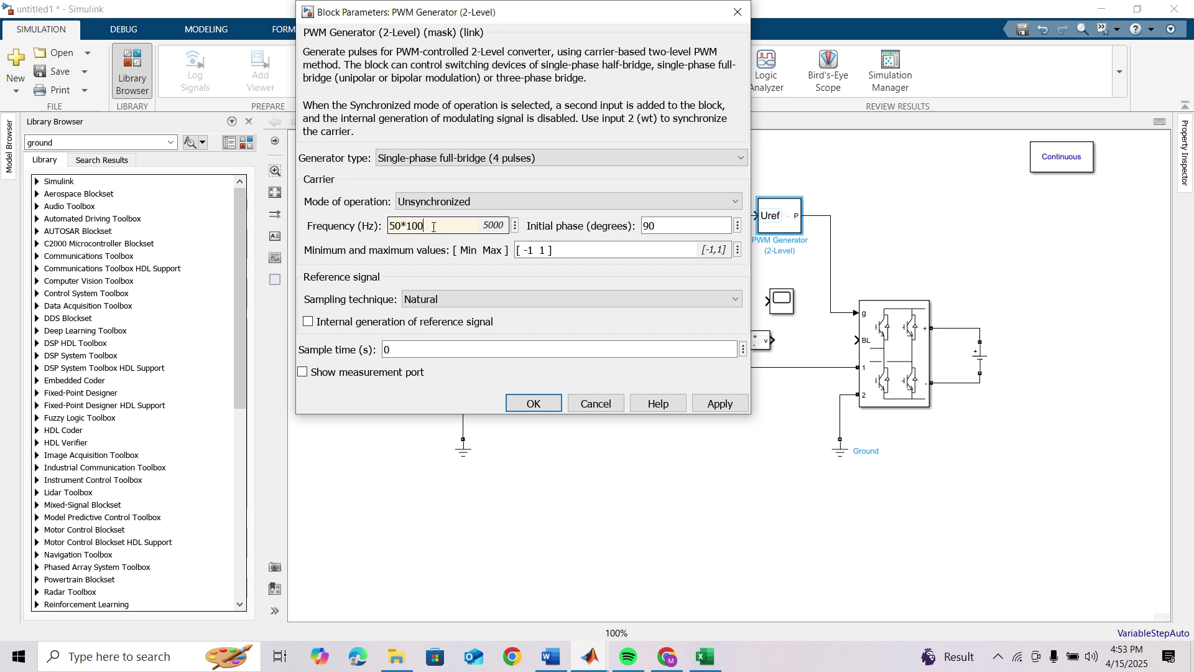
pyautogui.doubleClick(647, 225)
pyautogui.write('0')
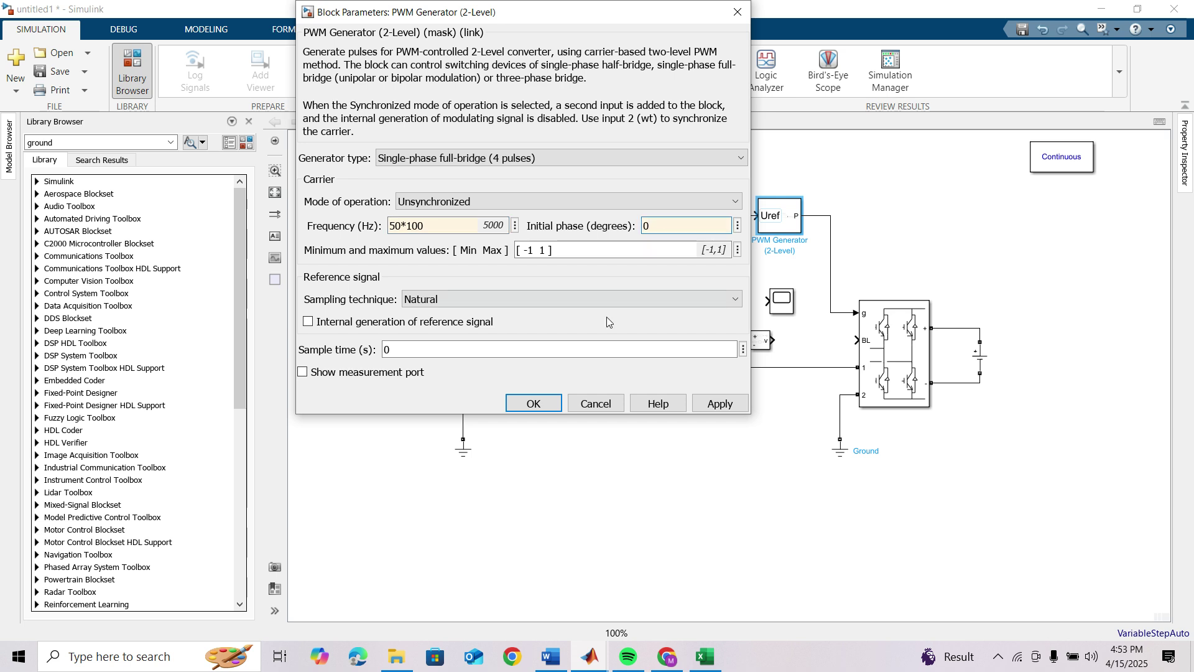
pyautogui.click(534, 404)
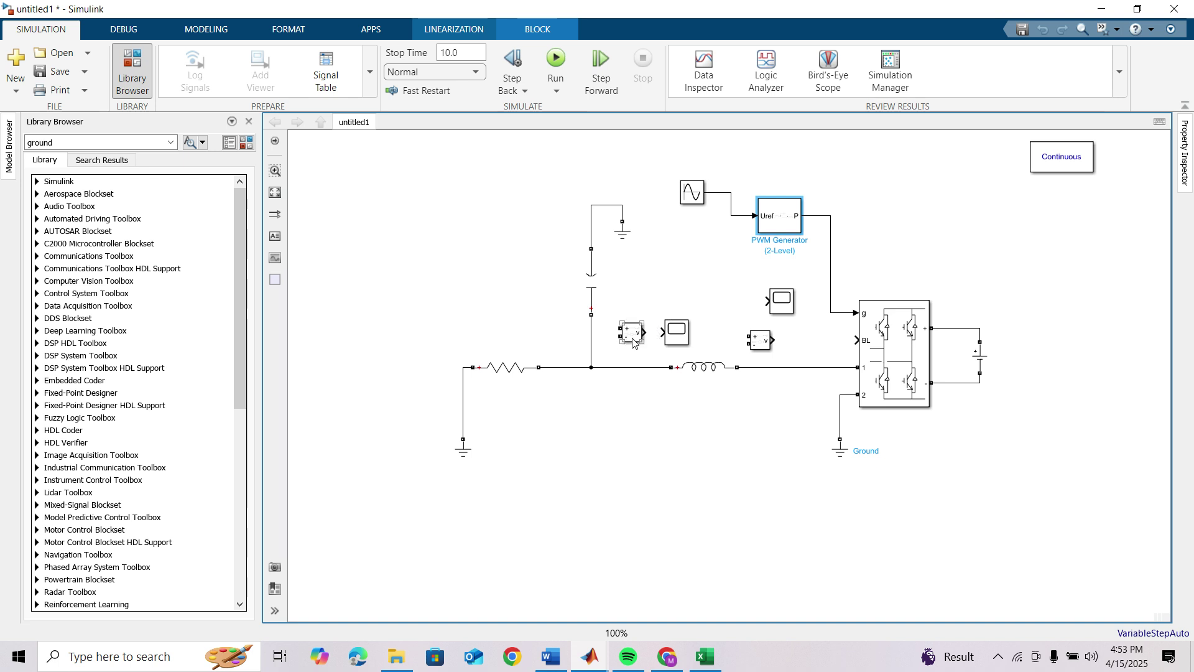
# - Wire Voltage Measurement1 into the circuit with a ground, move the Scope beside it, delete Scope1
pyautogui.moveTo(621, 328)
pyautogui.mouseDown()
pyautogui.moveTo(598, 368)
pyautogui.moveTo(624, 292)
pyautogui.mouseUp()
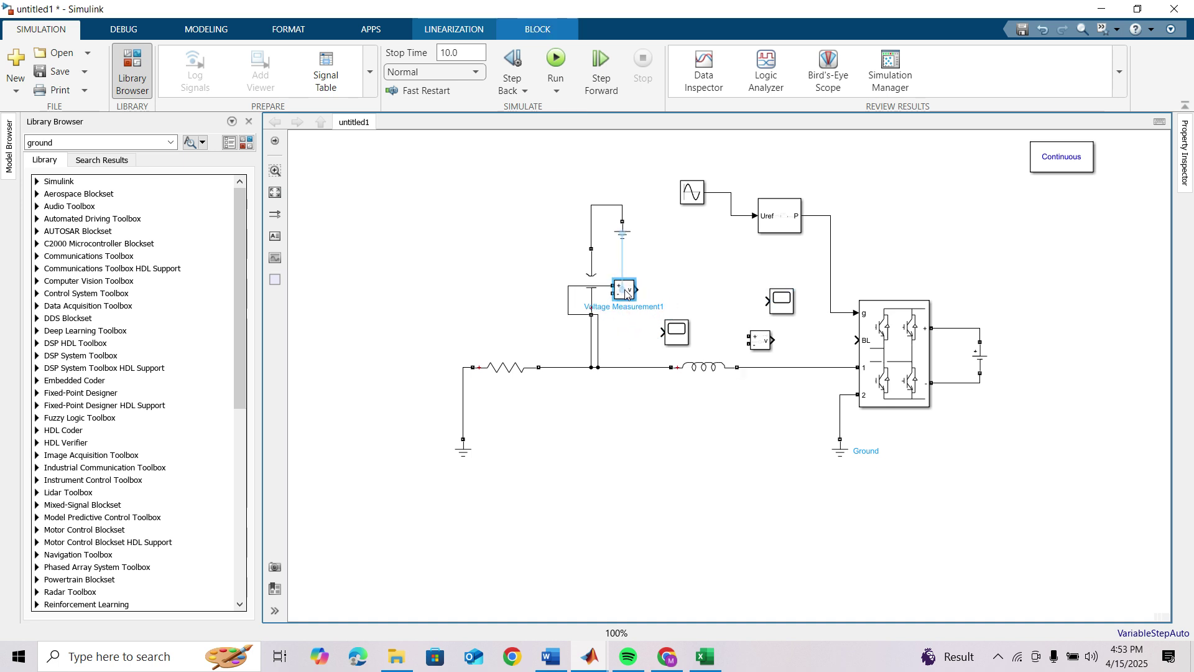
pyautogui.moveTo(623, 231)
pyautogui.mouseDown()
pyautogui.moveTo(617, 352)
pyautogui.moveTo(613, 294)
pyautogui.mouseUp()
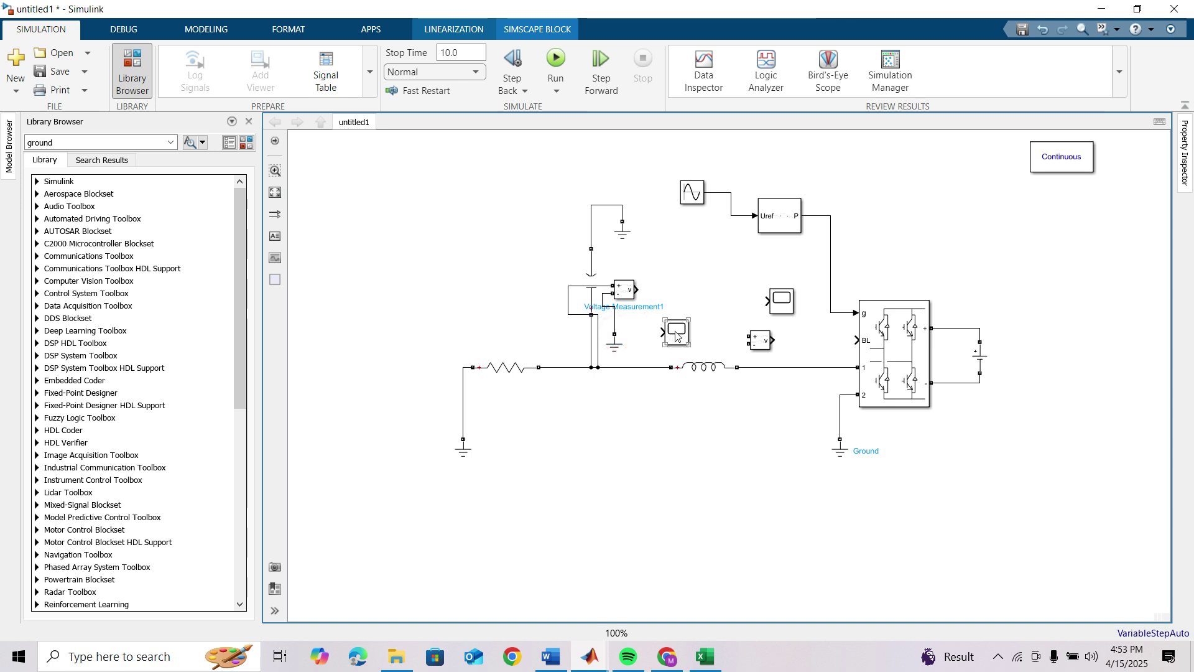
pyautogui.moveTo(676, 337)
pyautogui.mouseDown()
pyautogui.moveTo(677, 292)
pyautogui.moveTo(709, 264)
pyautogui.mouseUp()
pyautogui.click(783, 305)
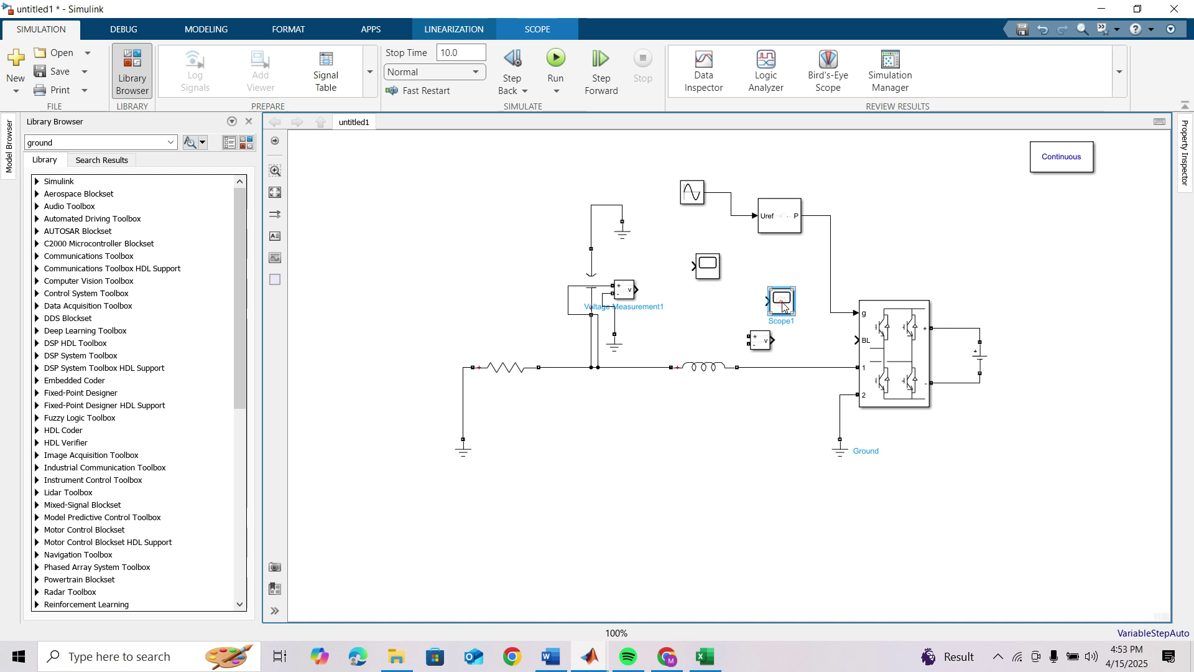
pyautogui.press('Delete')
# - Reposition the inverter-side Voltage Measurement, connect its + terminal, and add a ground beneath it
pyautogui.click(760, 343)
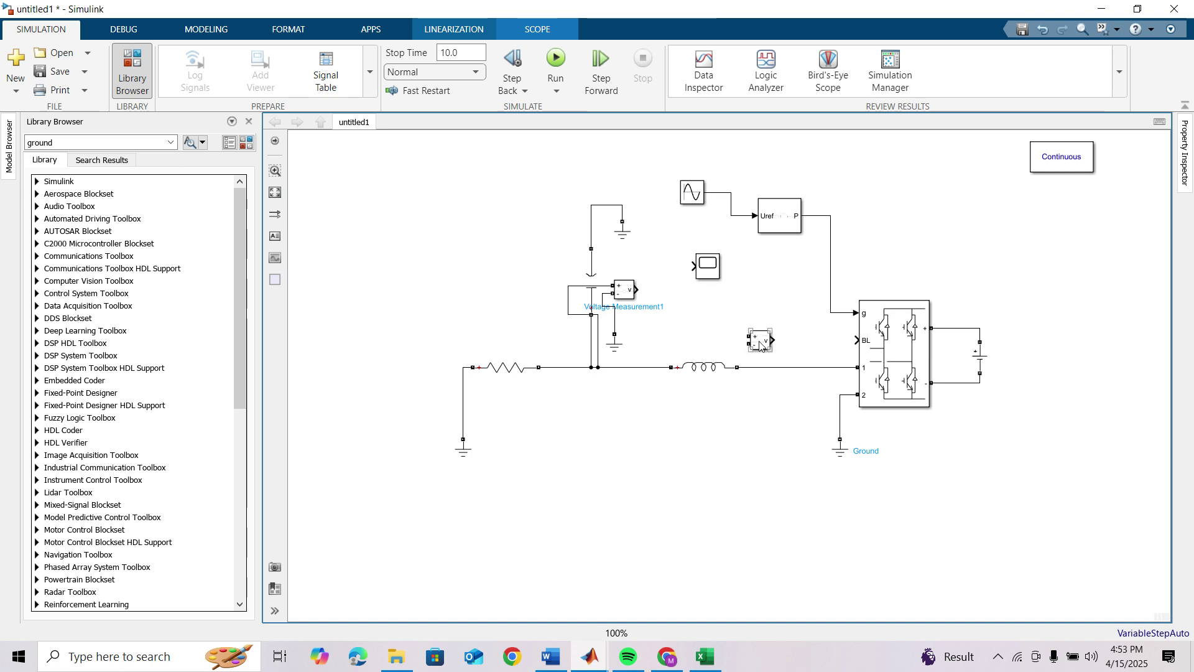
pyautogui.moveTo(760, 342); pyautogui.dragTo(776, 320)
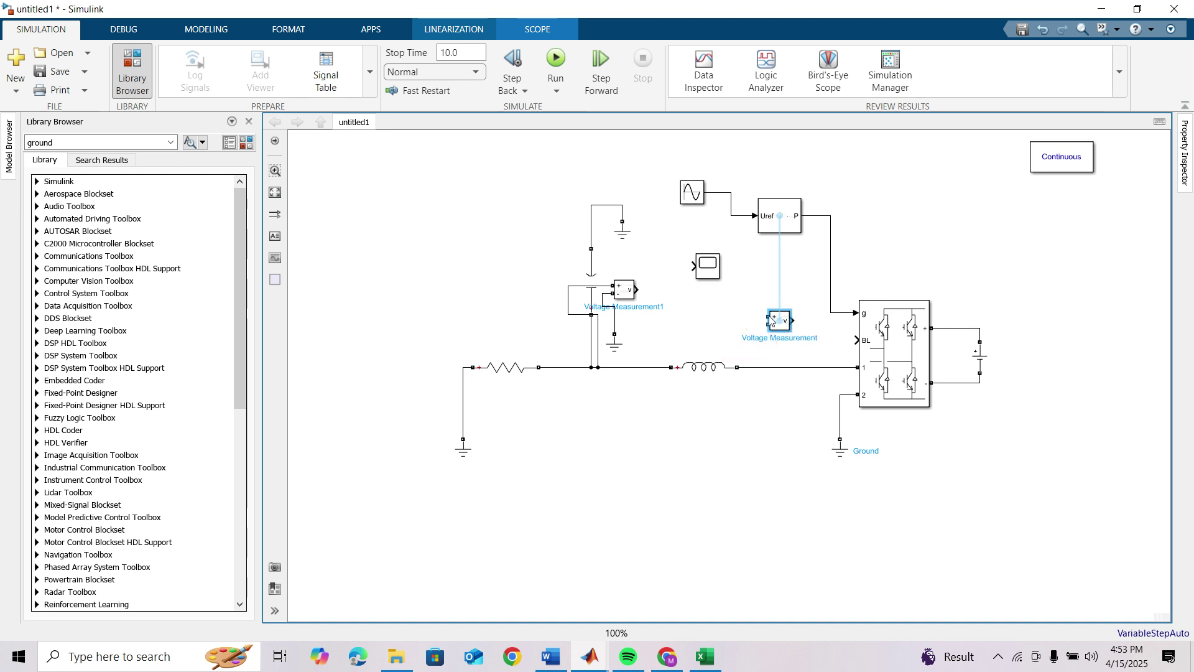
pyautogui.moveTo(768, 317); pyautogui.dragTo(753, 368)
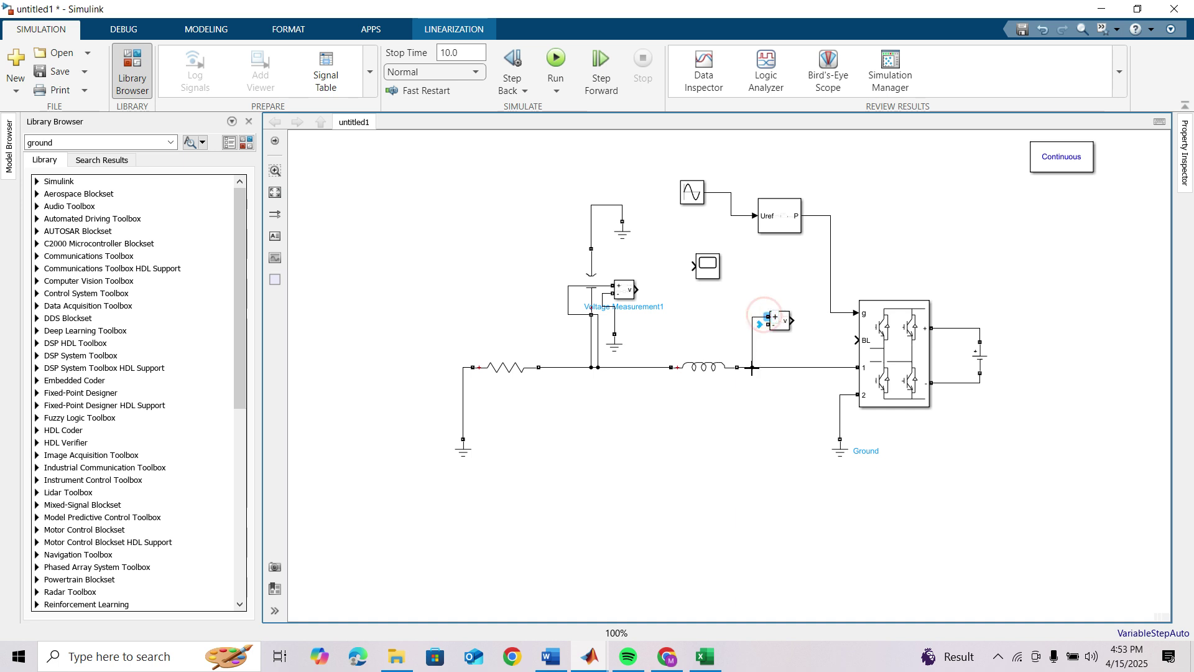
pyautogui.click(615, 341)
pyautogui.moveTo(614, 341)
pyautogui.mouseDown()
pyautogui.moveTo(777, 353)
pyautogui.moveTo(772, 325)
pyautogui.mouseUp()
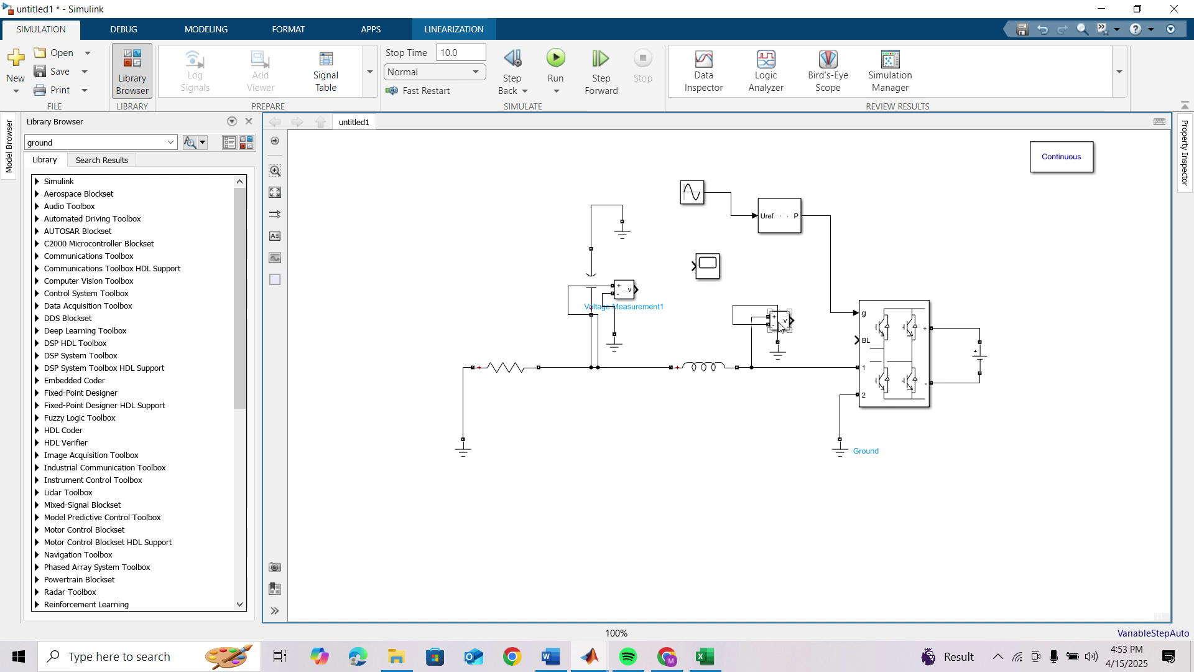
# - Connect the inverter-side Voltage Measurement output to the Scope, removing a mistaken connection
pyautogui.click(781, 324)
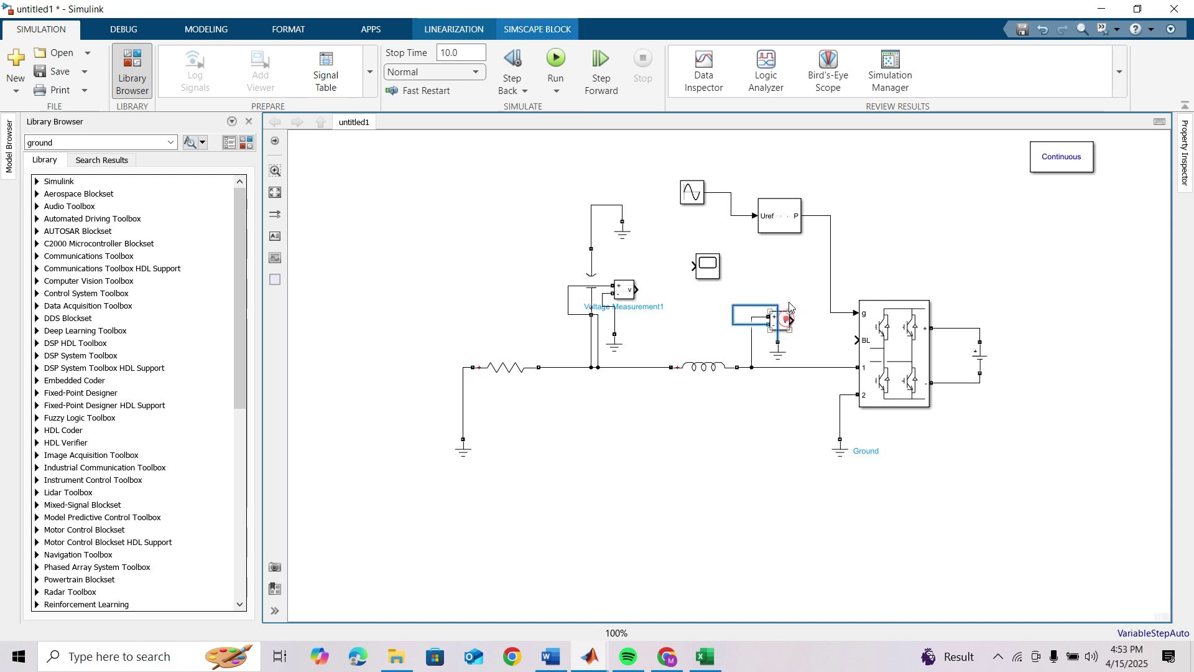
pyautogui.moveTo(785, 318); pyautogui.dragTo(785, 287)
pyautogui.moveTo(715, 272); pyautogui.dragTo(723, 259)
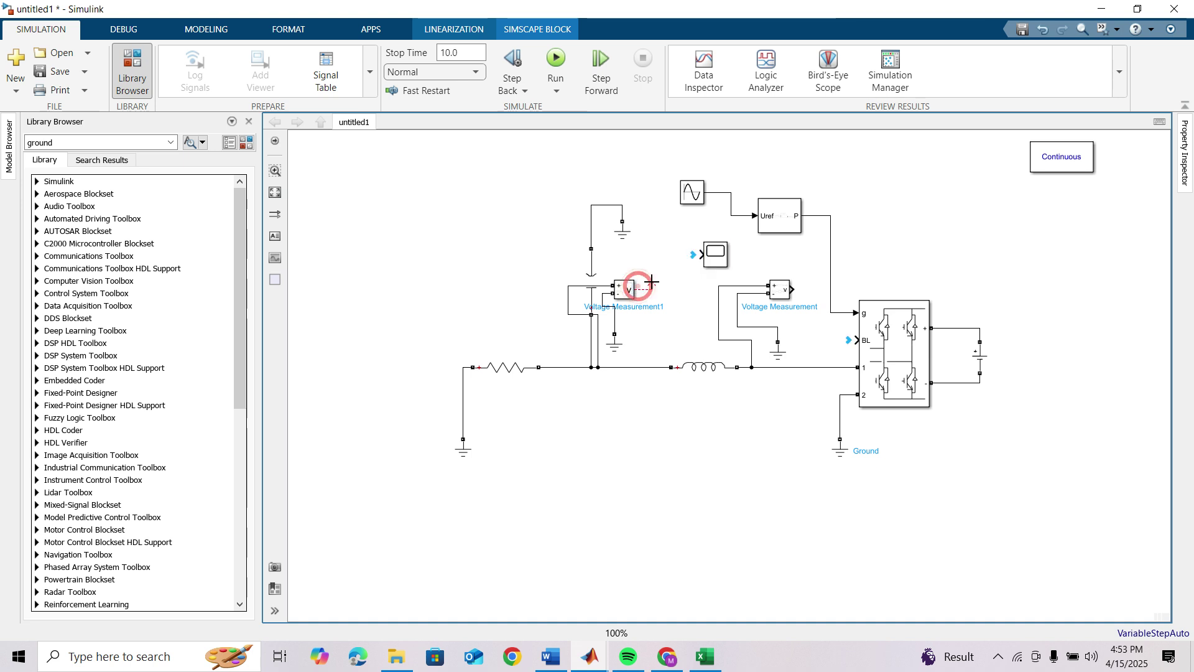
pyautogui.moveTo(637, 287); pyautogui.dragTo(703, 254)
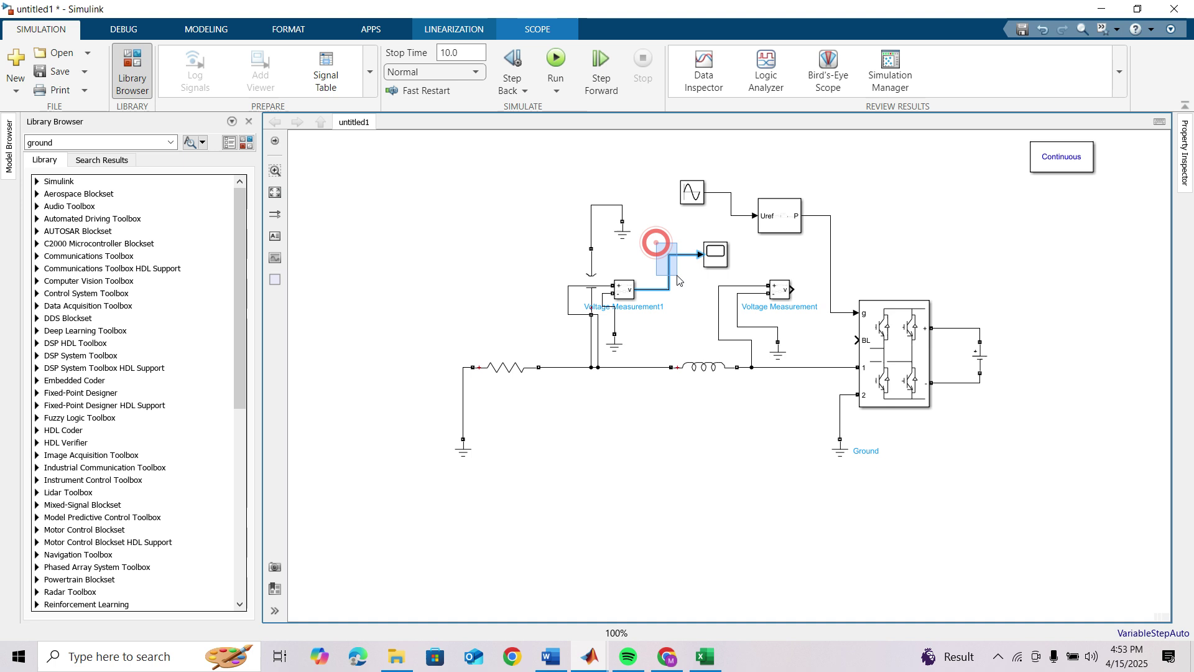
pyautogui.press('Delete')
pyautogui.click(788, 287)
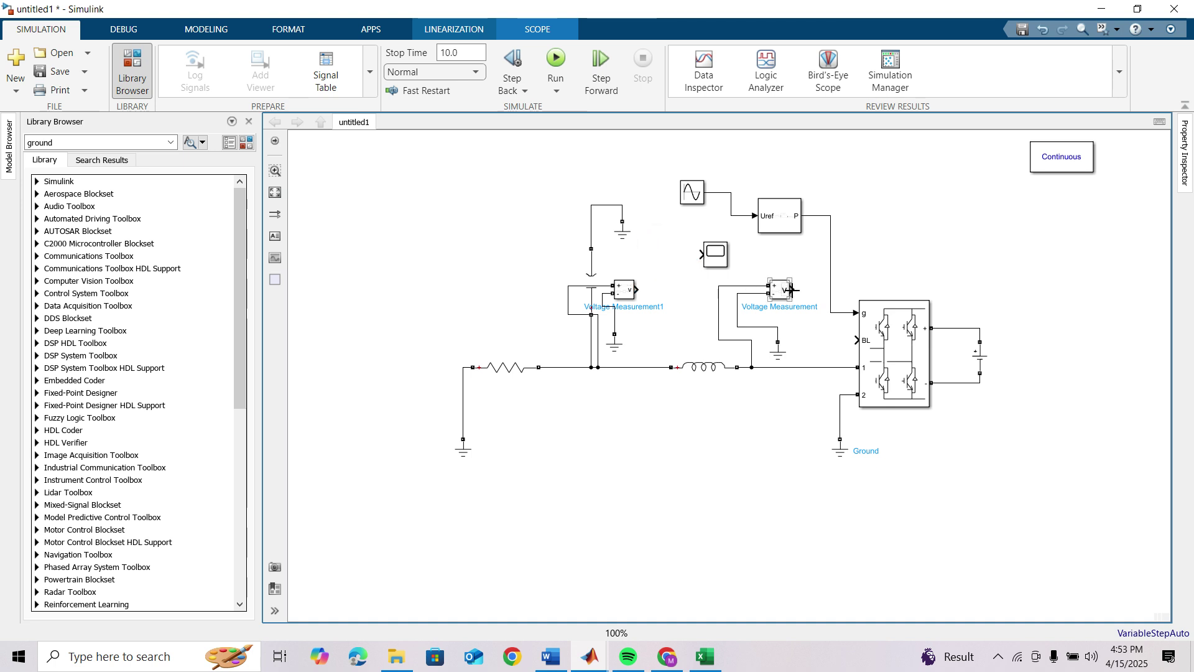
pyautogui.moveTo(791, 288); pyautogui.dragTo(706, 252)
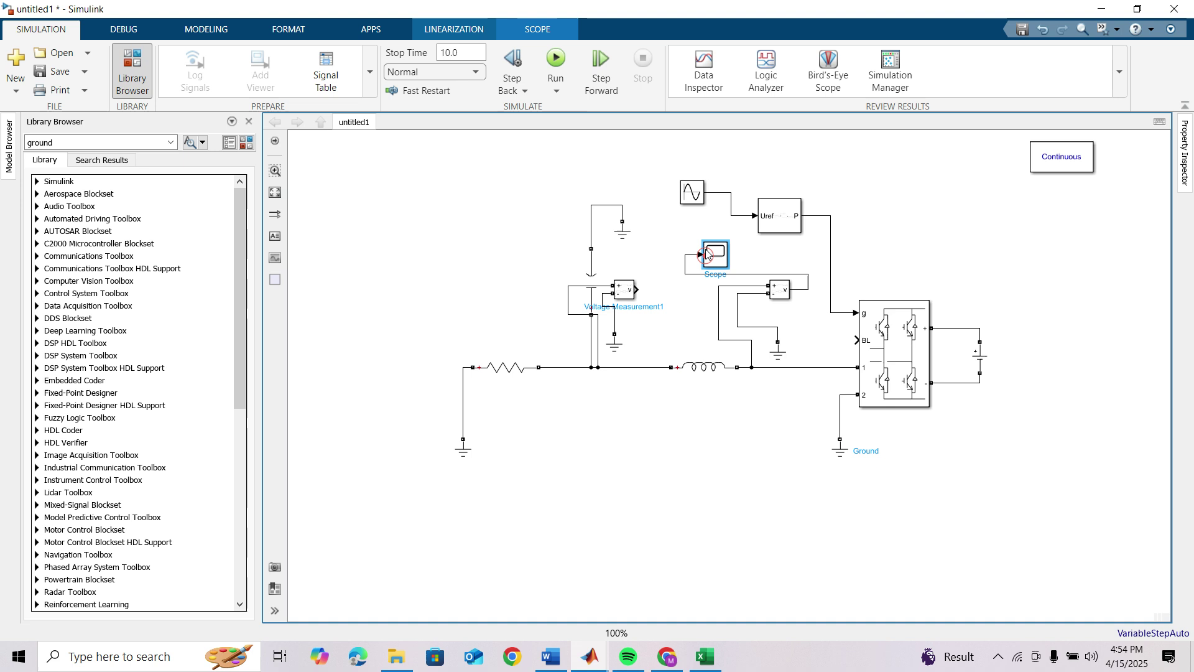
# - Label the signal line feeding the Scope 'Before filter'
pyautogui.click(730, 274)
pyautogui.write('Before filt')
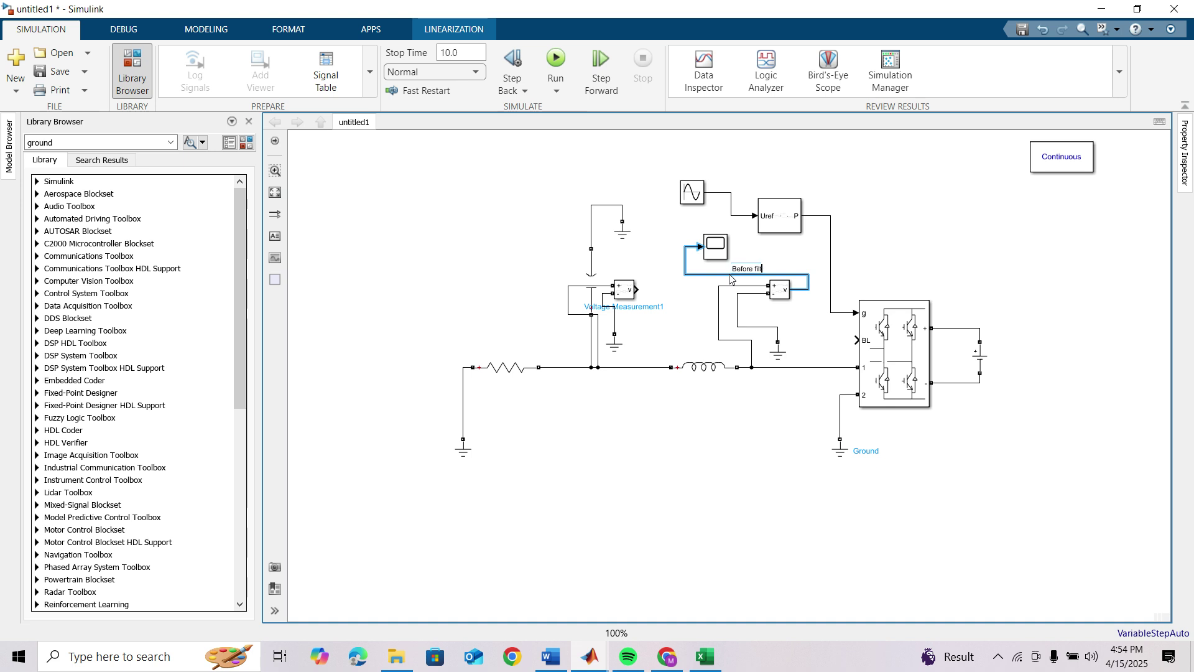
pyautogui.write('er')
pyautogui.click(731, 278)
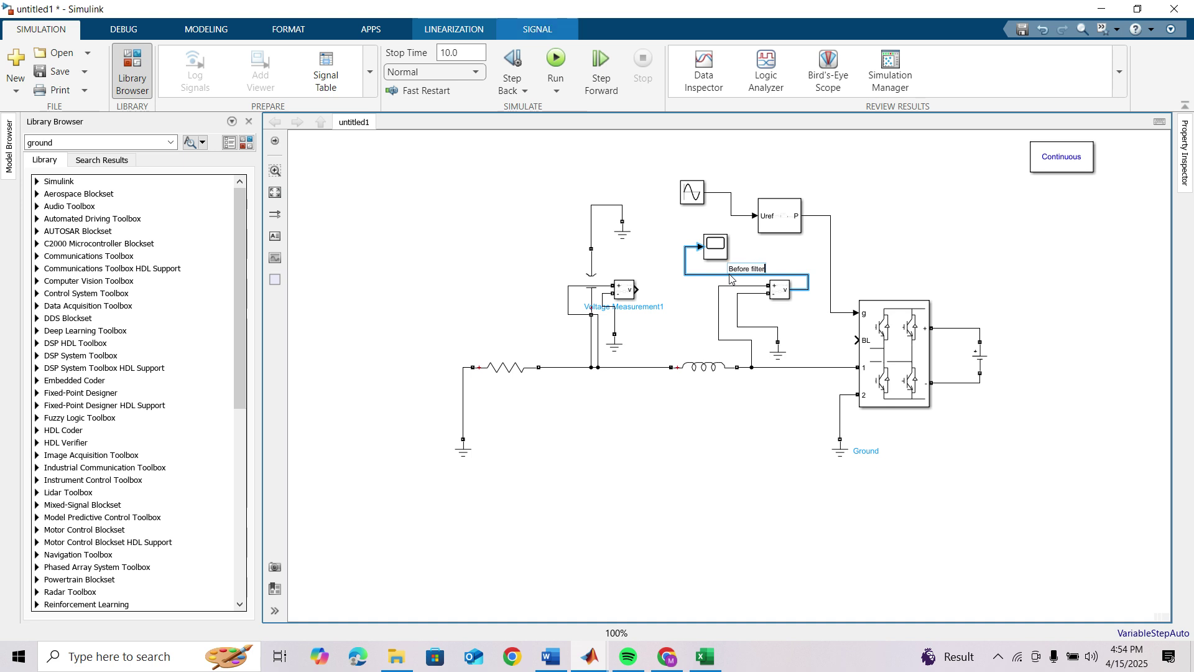
pyautogui.click(697, 314)
# - Connect Voltage Measurement1 to a second Scope input and label it 'after filter'
pyautogui.moveTo(637, 289); pyautogui.dragTo(711, 238)
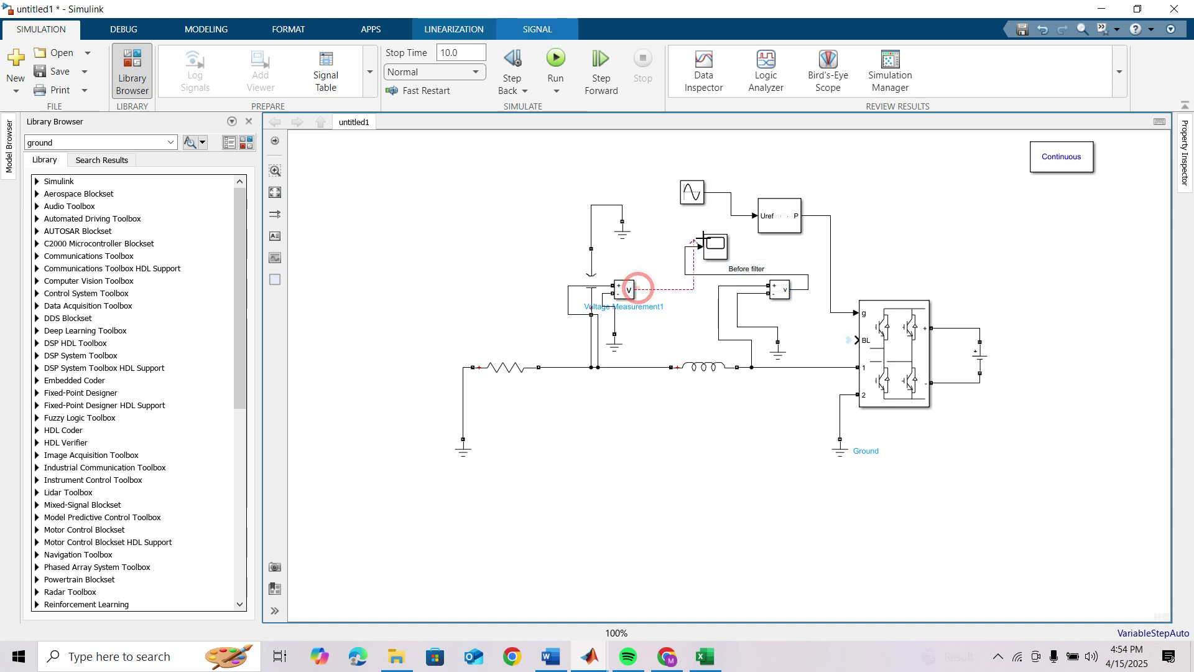
pyautogui.doubleClick(669, 249)
pyautogui.write('af')
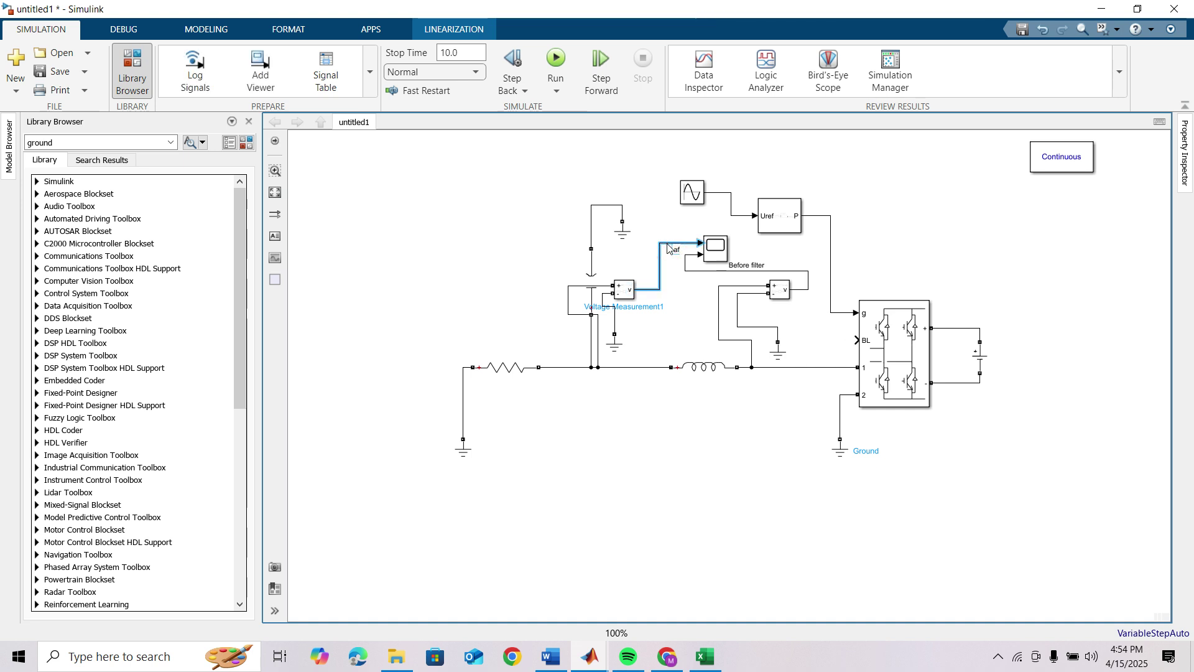
pyautogui.write('ter filter')
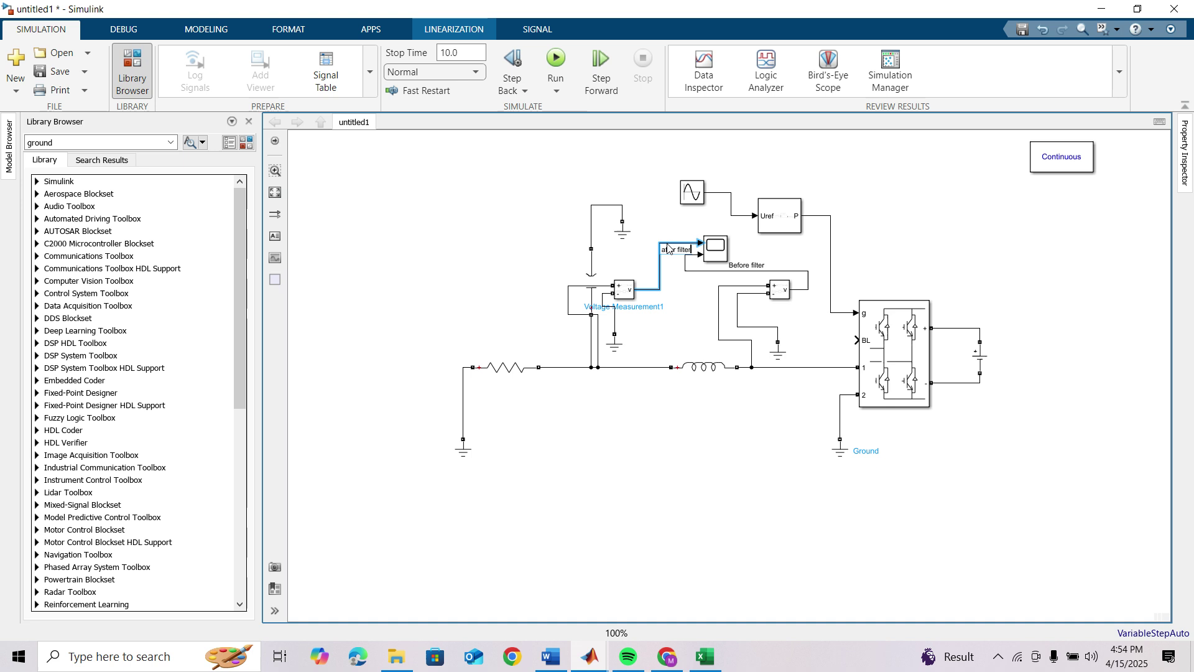
pyautogui.click(670, 313)
# - Run the simulation with a 1 s stop time and open the Scope
pyautogui.click(467, 48)
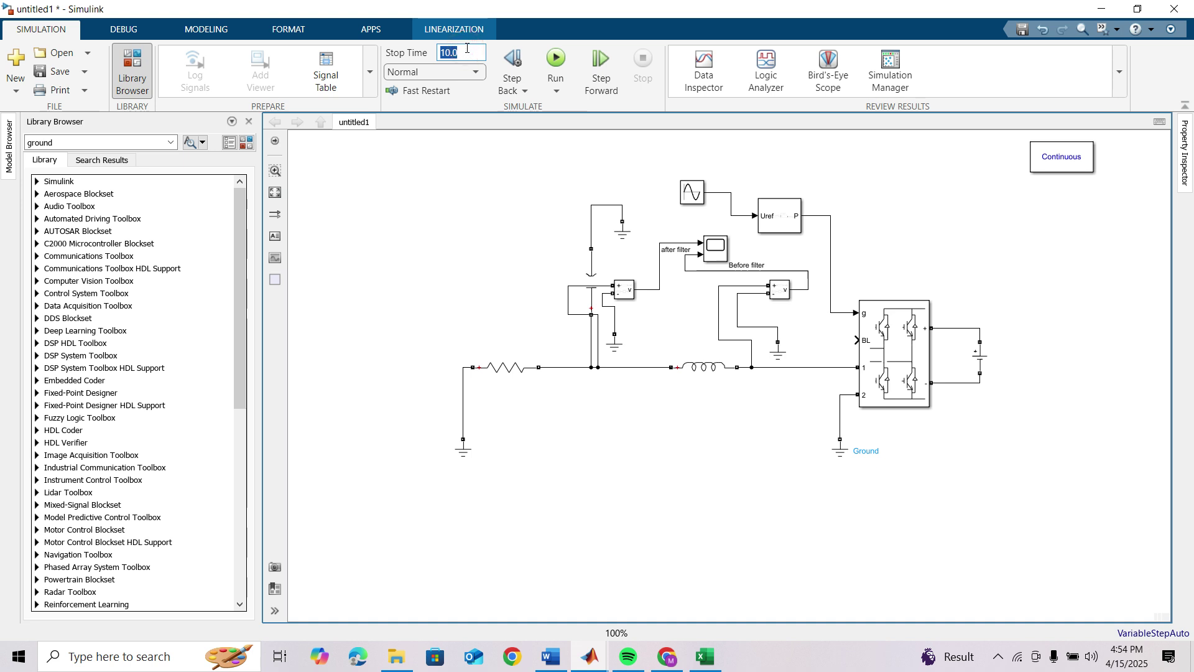
pyautogui.write('1')
pyautogui.click(557, 58)
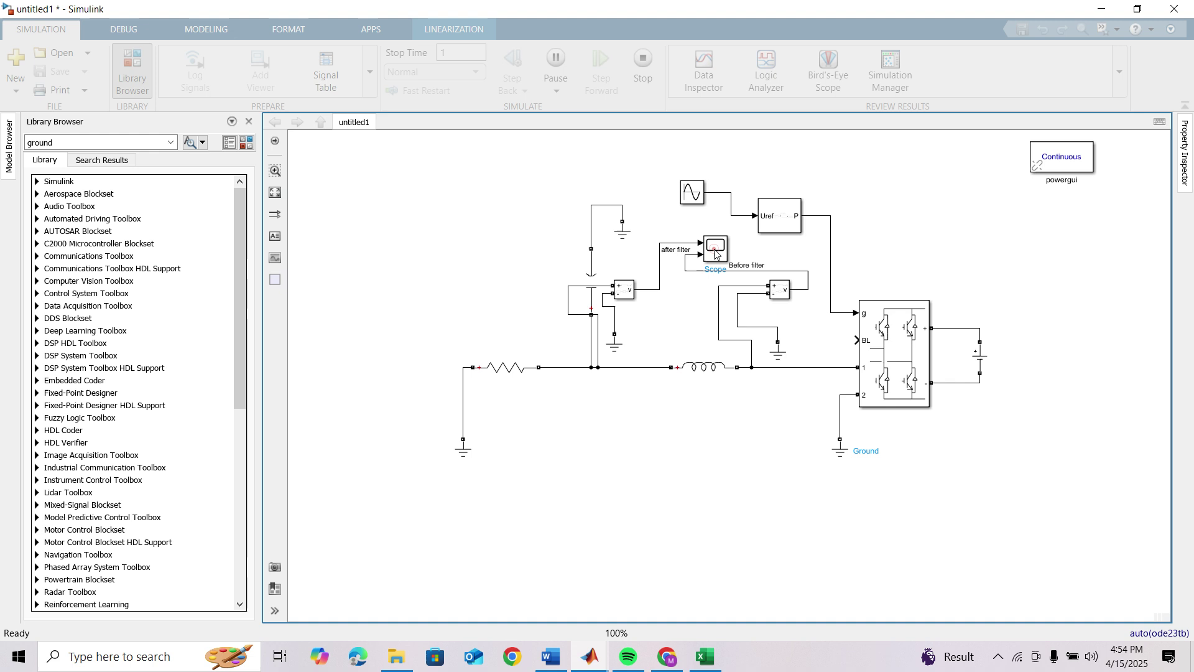
pyautogui.click(716, 252)
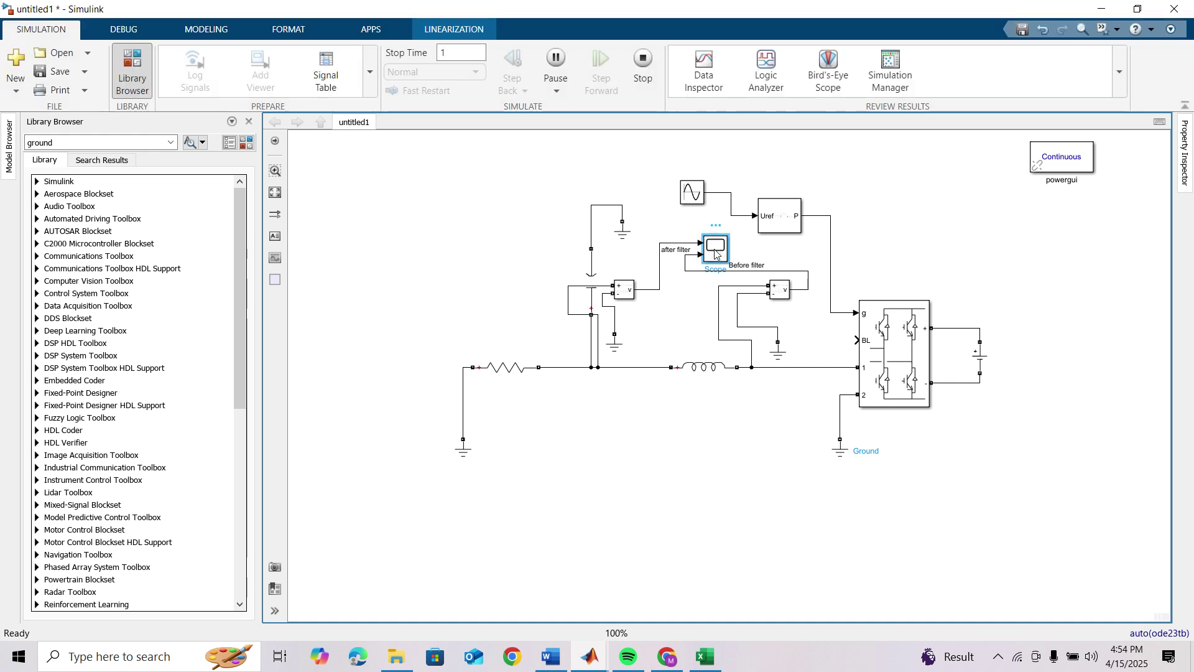
pyautogui.doubleClick(716, 250)
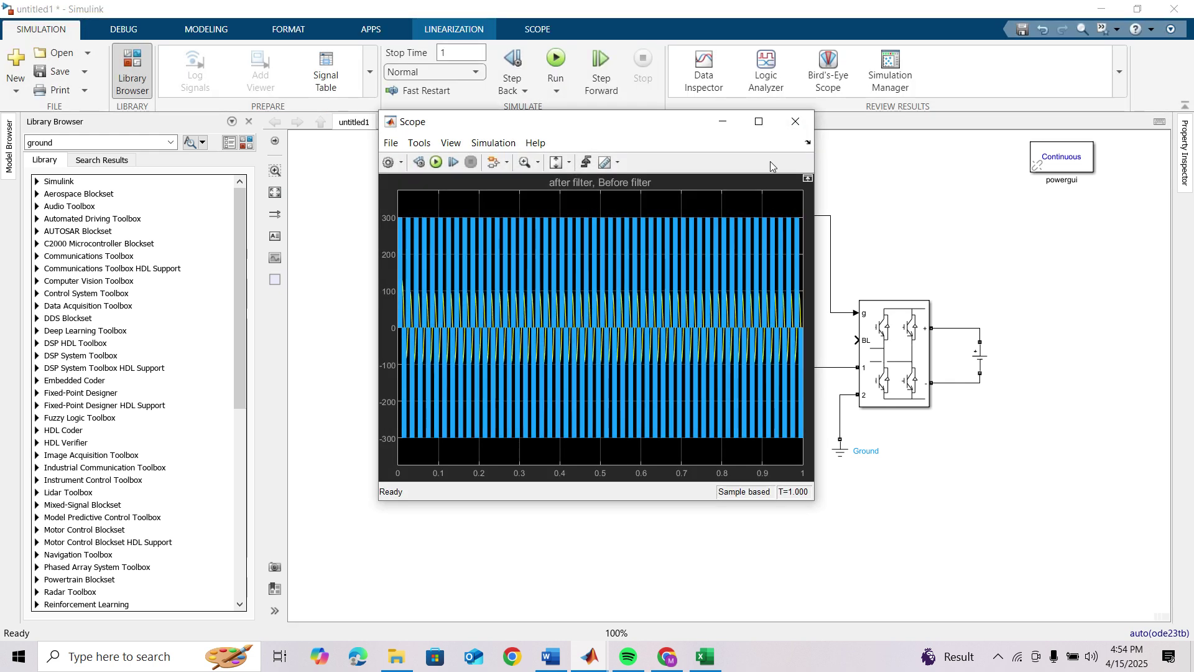
# - Maximize the Scope, split it into two stacked plots, autoscale the axes, then close it
pyautogui.click(759, 122)
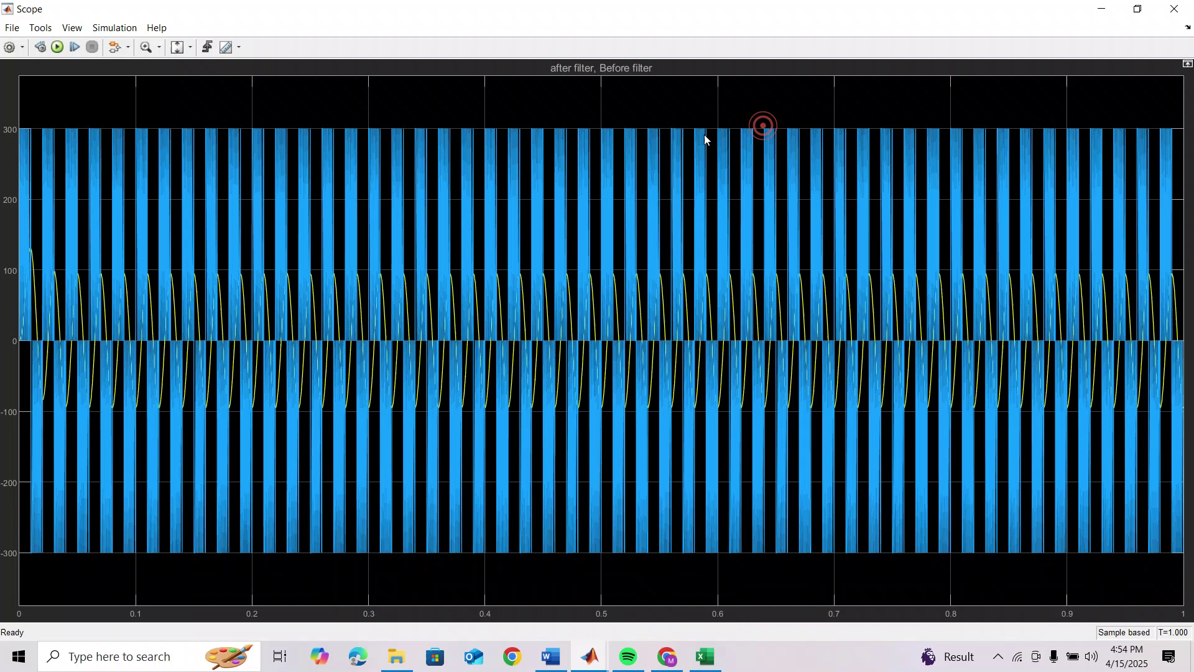
pyautogui.click(76, 30)
pyautogui.click(86, 53)
pyautogui.click(98, 79)
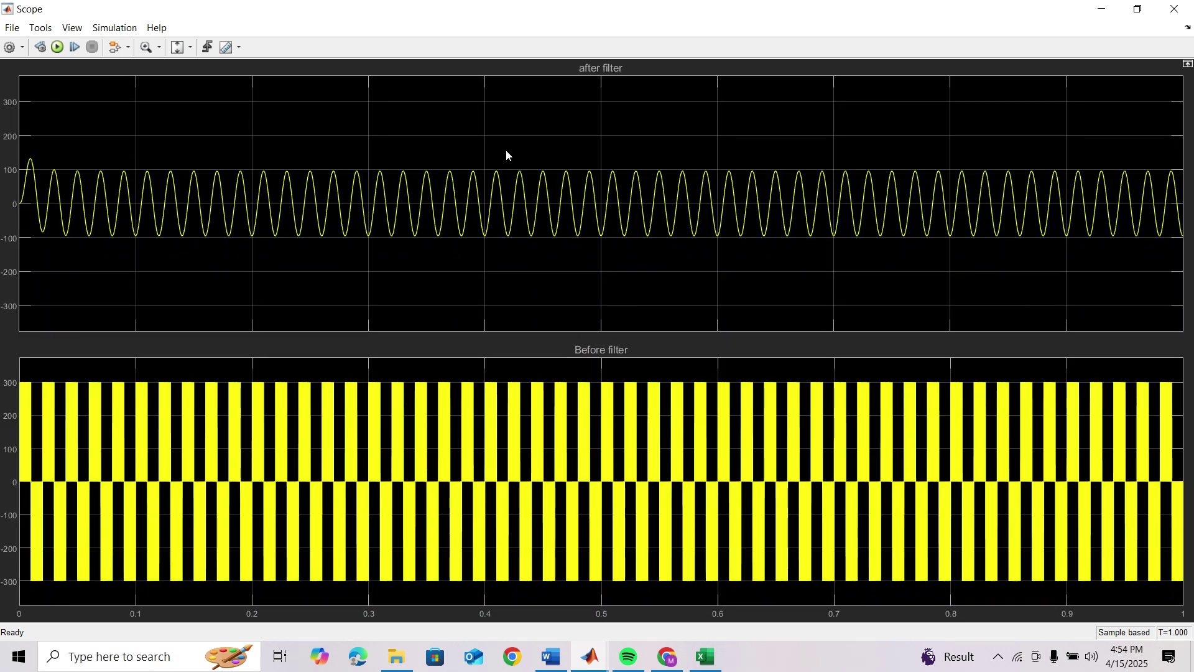
pyautogui.click(191, 47)
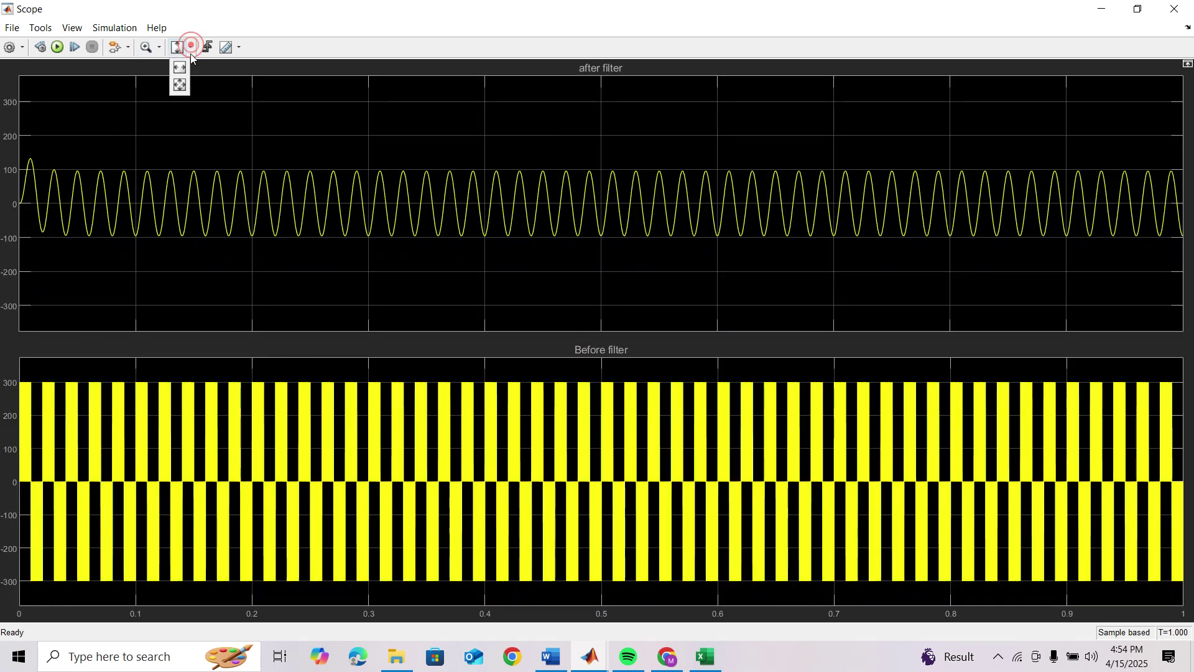
pyautogui.click(182, 94)
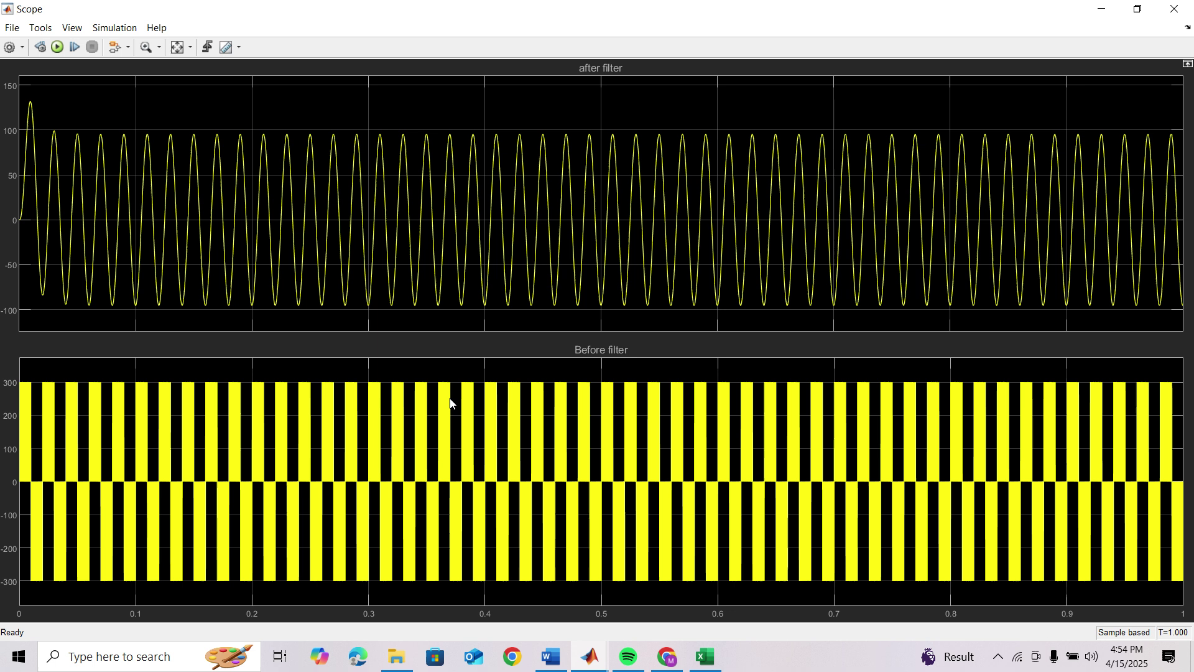
pyautogui.click(1174, 9)
# - Check the DC Voltage Source's 300 V setting, dismiss it, and select the Full-Bridge Converter
pyautogui.doubleClick(981, 356)
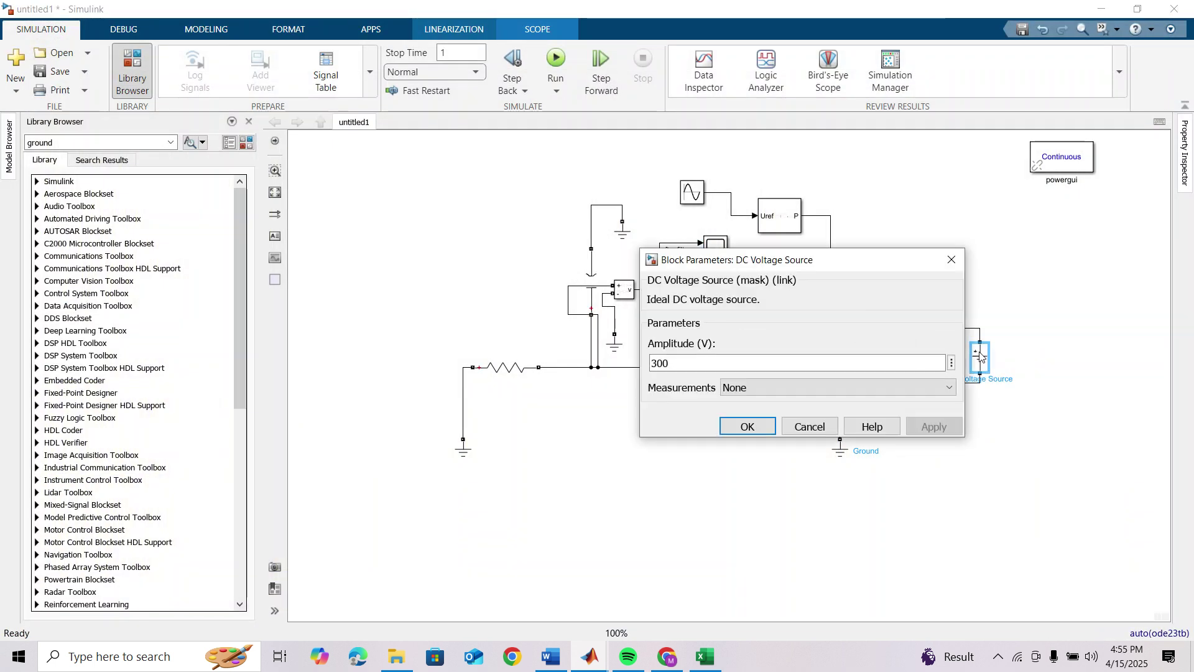
pyautogui.click(749, 427)
pyautogui.click(894, 234)
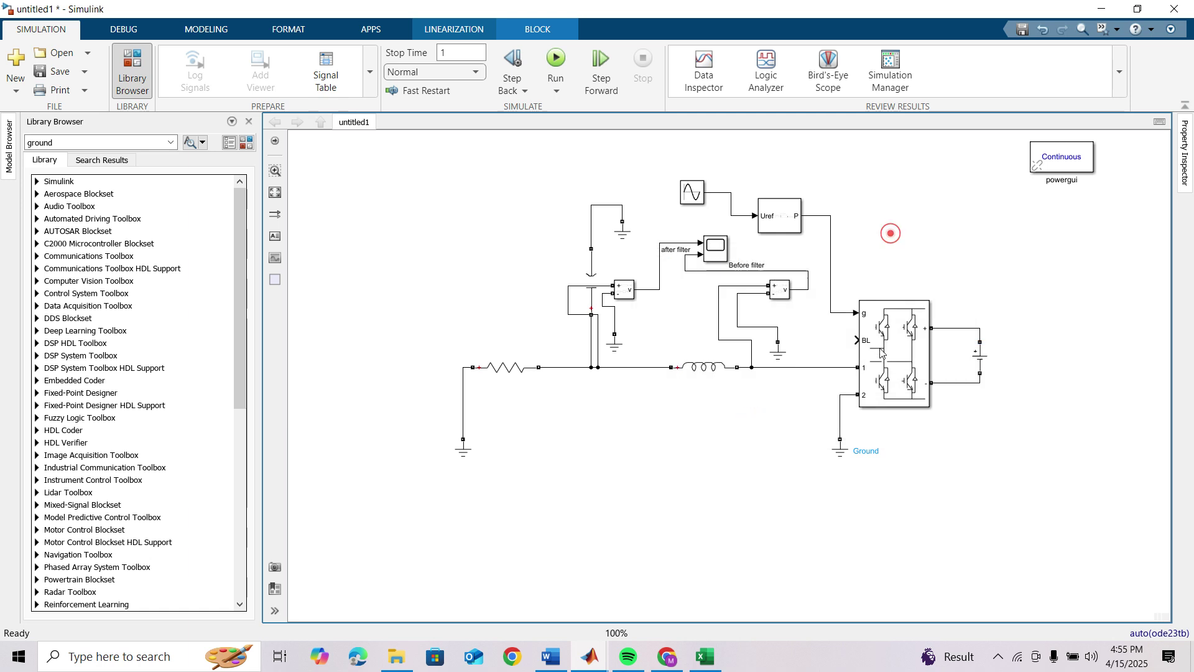
pyautogui.click(882, 356)
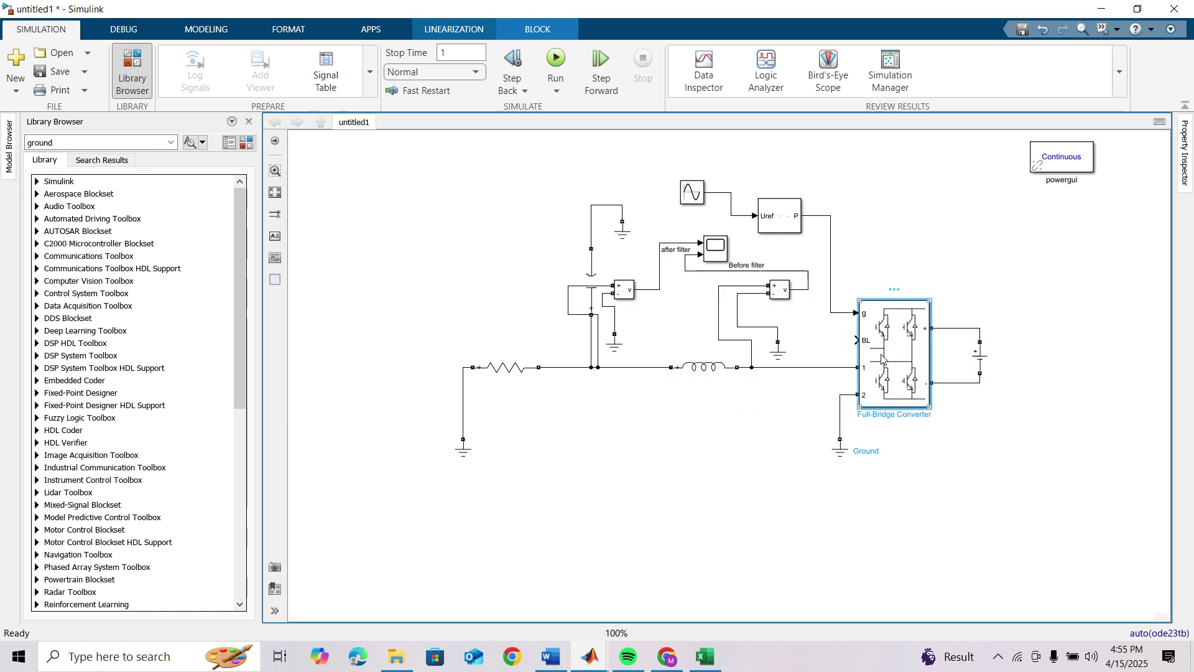